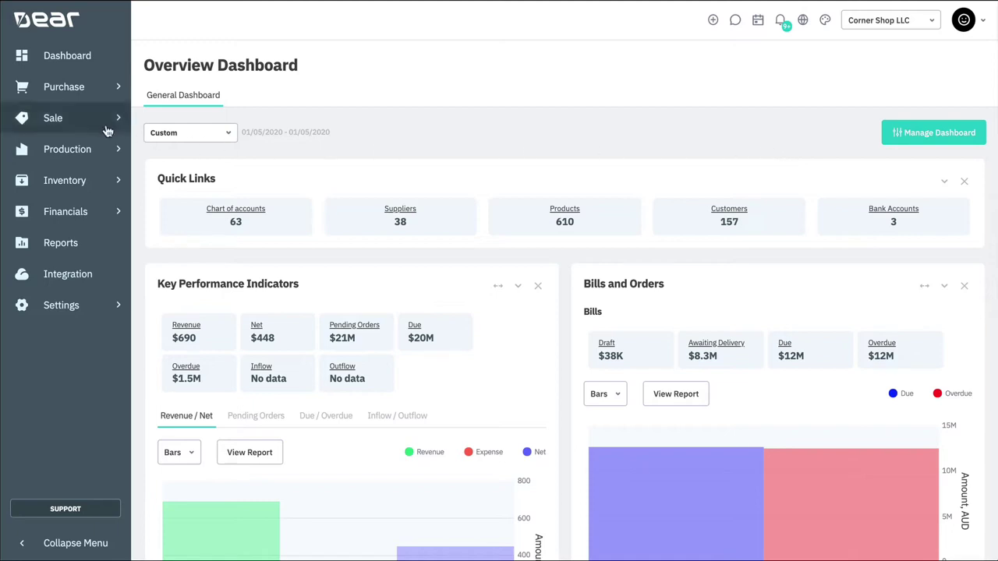
Open the most recent sale by order date from the sales list and convert it to a sale with Advanced features.
mouse_move(106, 128)
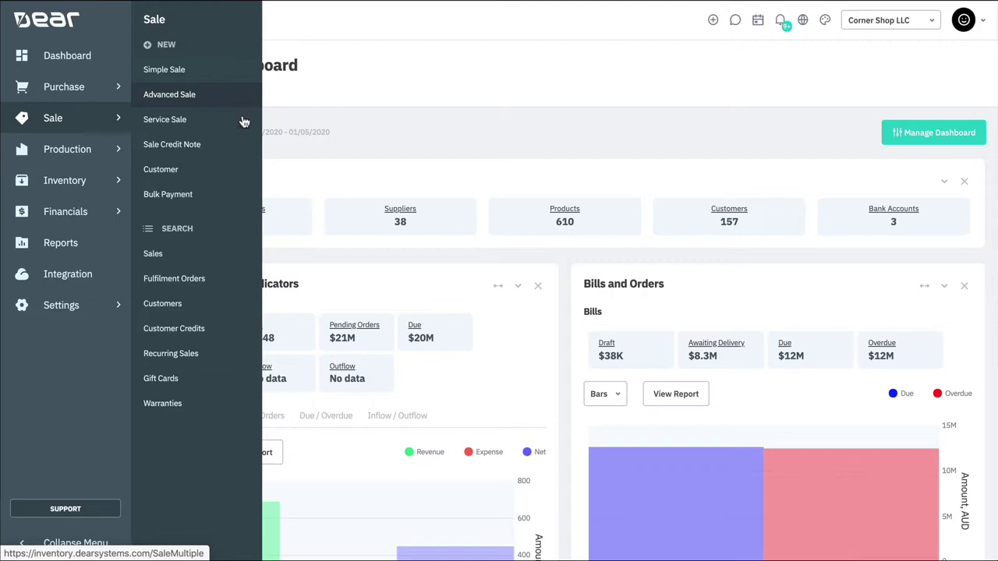
click(227, 253)
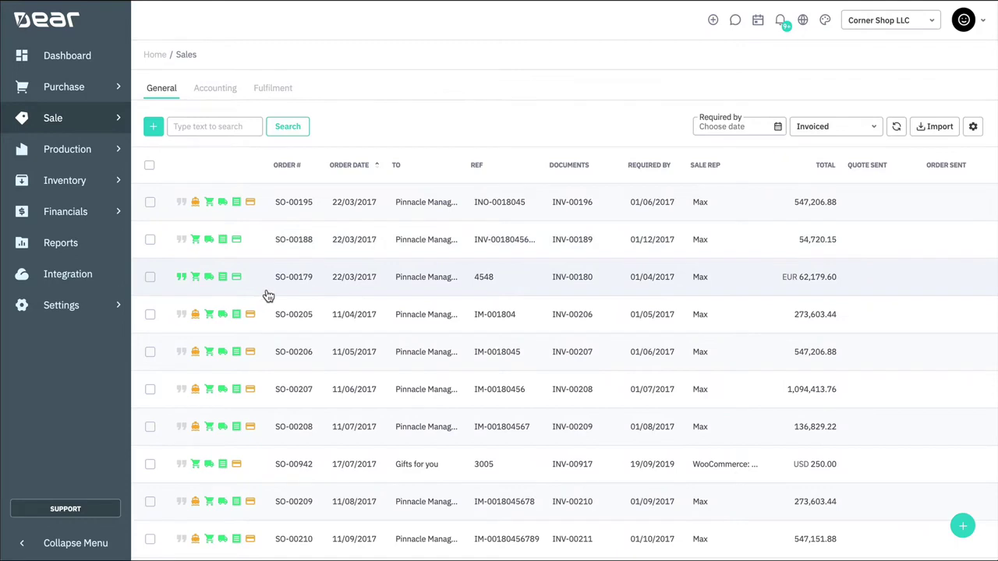
click(348, 168)
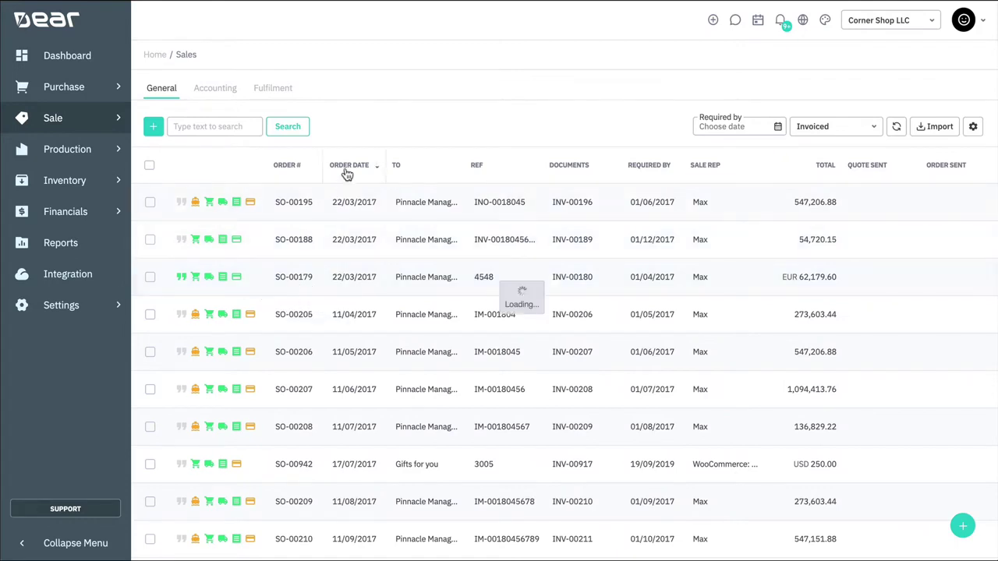
click(348, 212)
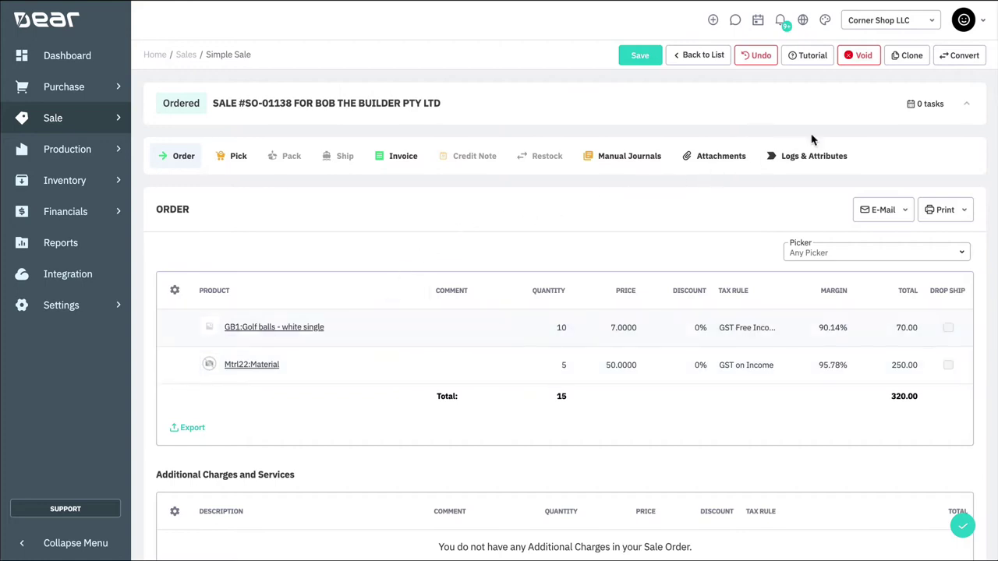
click(946, 62)
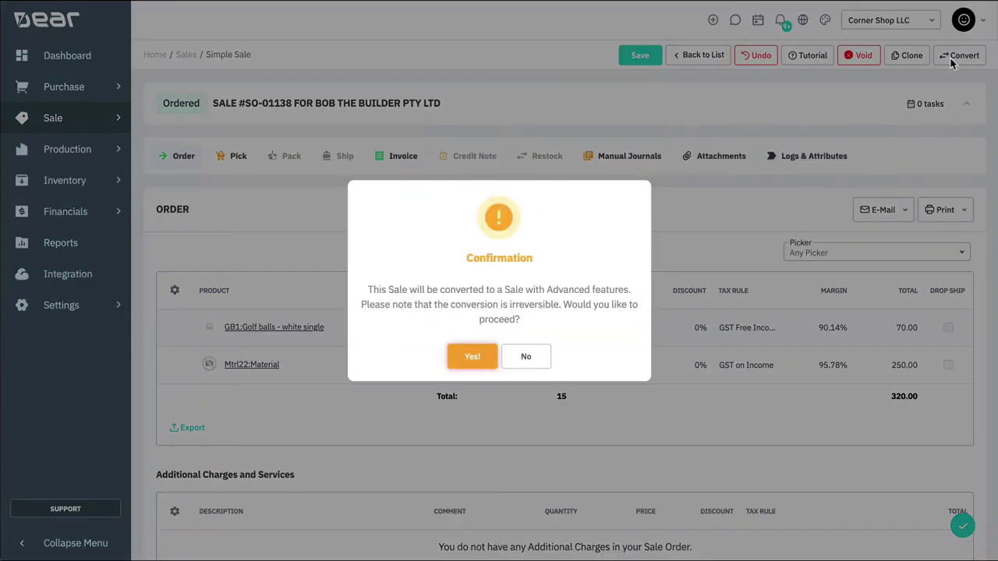
click(469, 358)
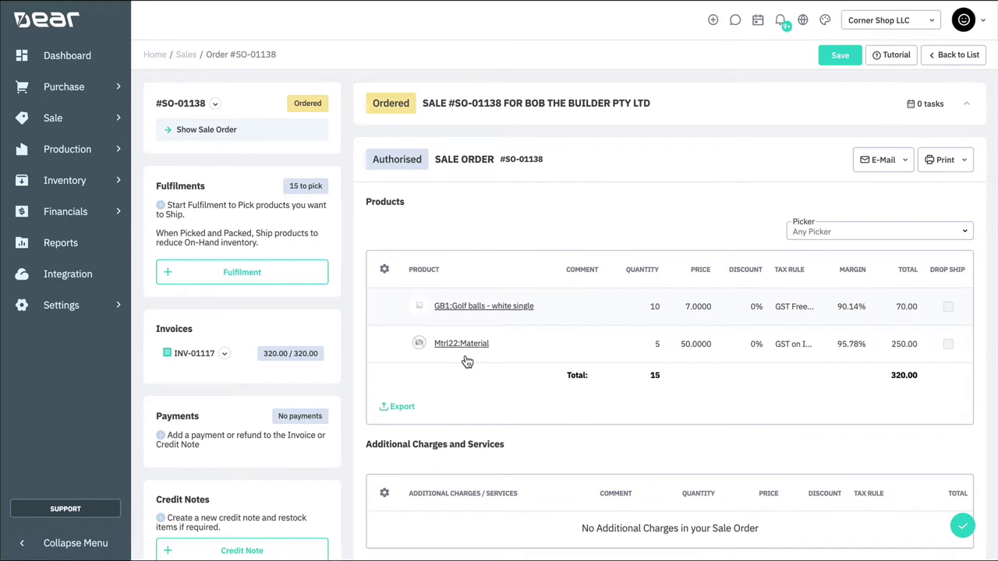
Examine the advanced sale's layout, its order actions, the print options and the customer, accounting and shipping details.
scroll(468, 361, down, 5)
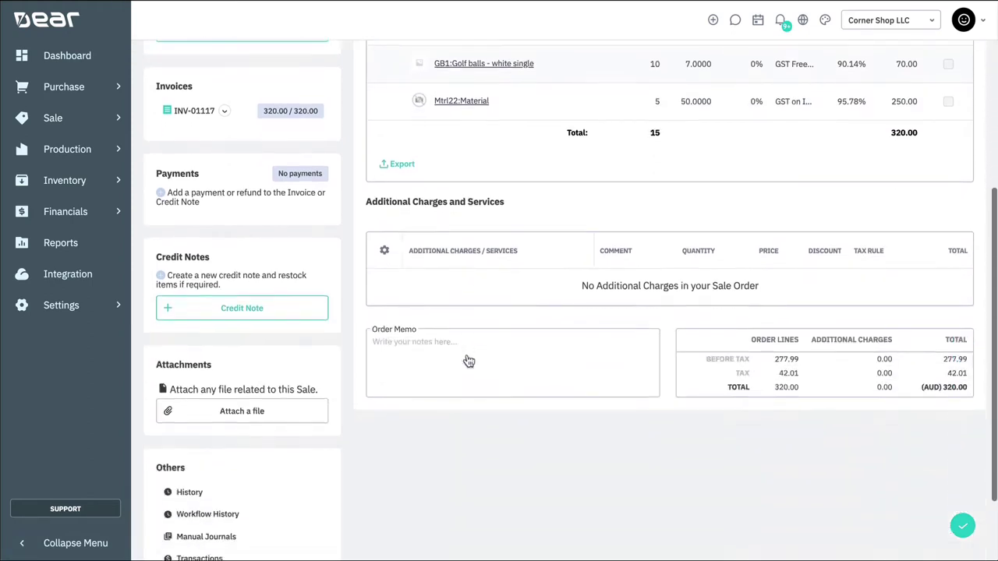
scroll(468, 361, up, 5)
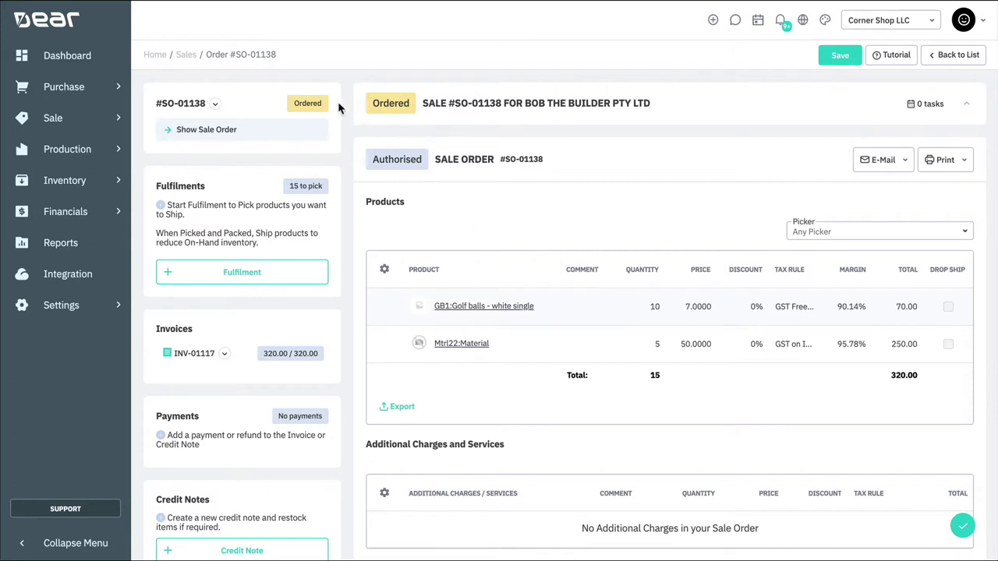
click(217, 106)
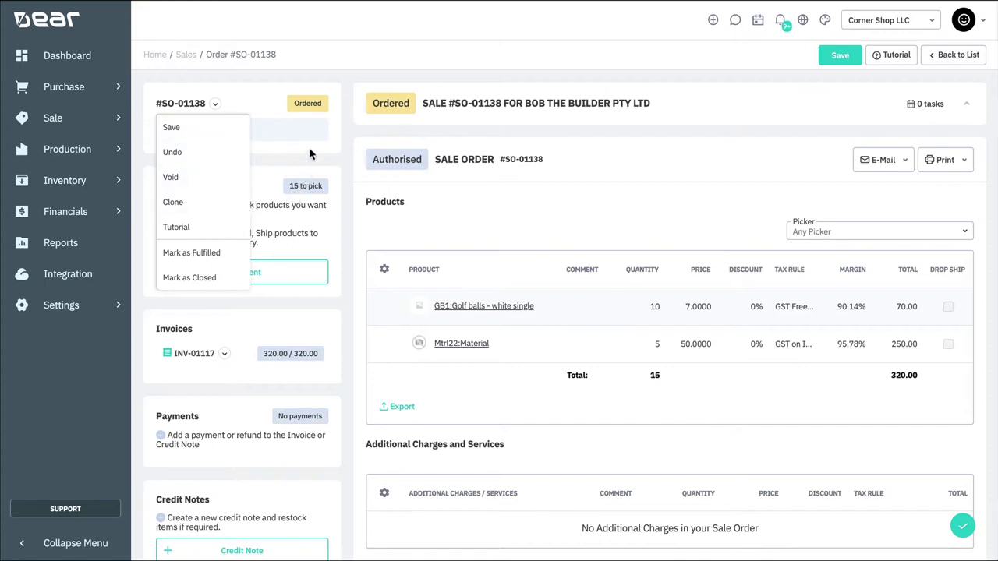
click(337, 95)
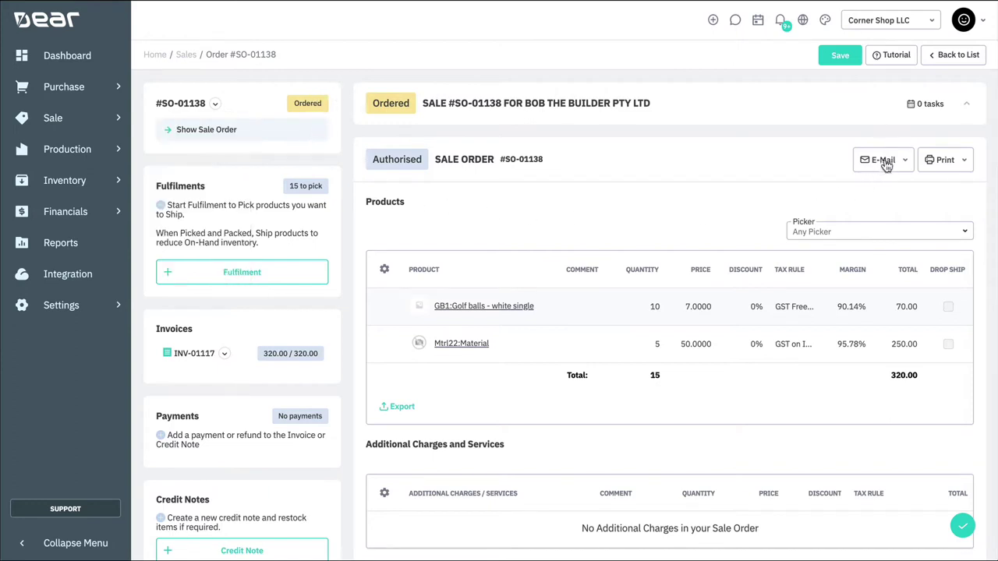
click(967, 163)
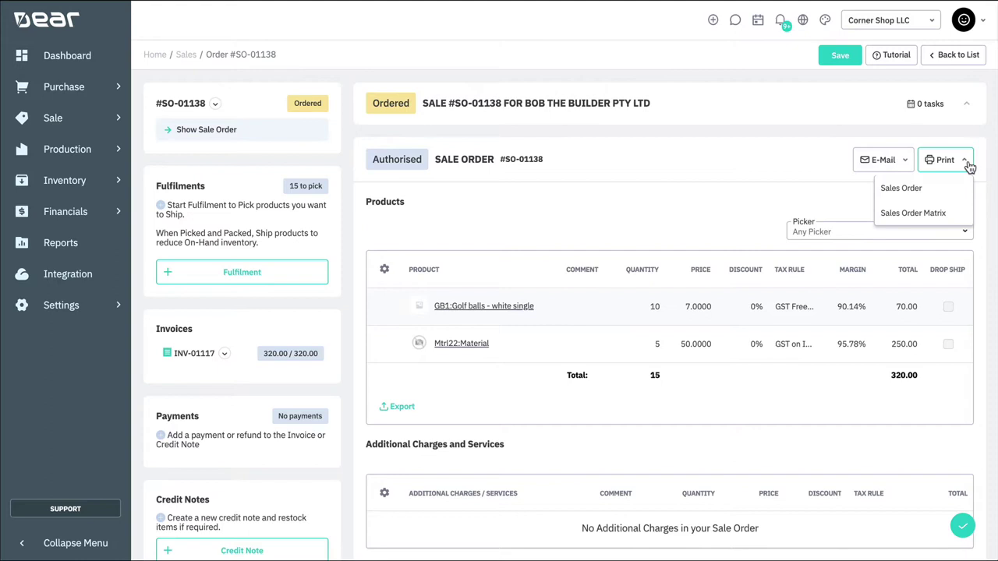
click(970, 167)
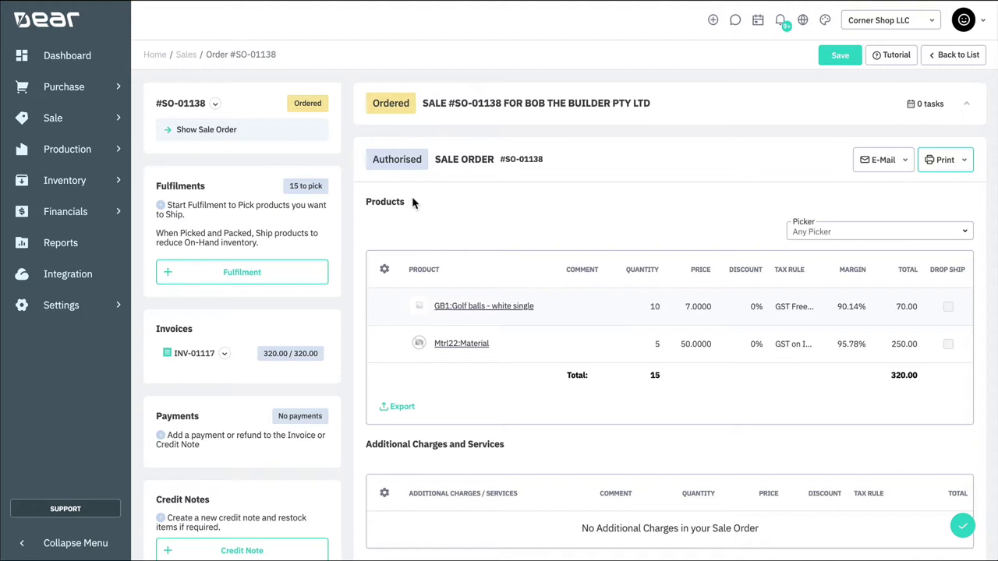
click(967, 108)
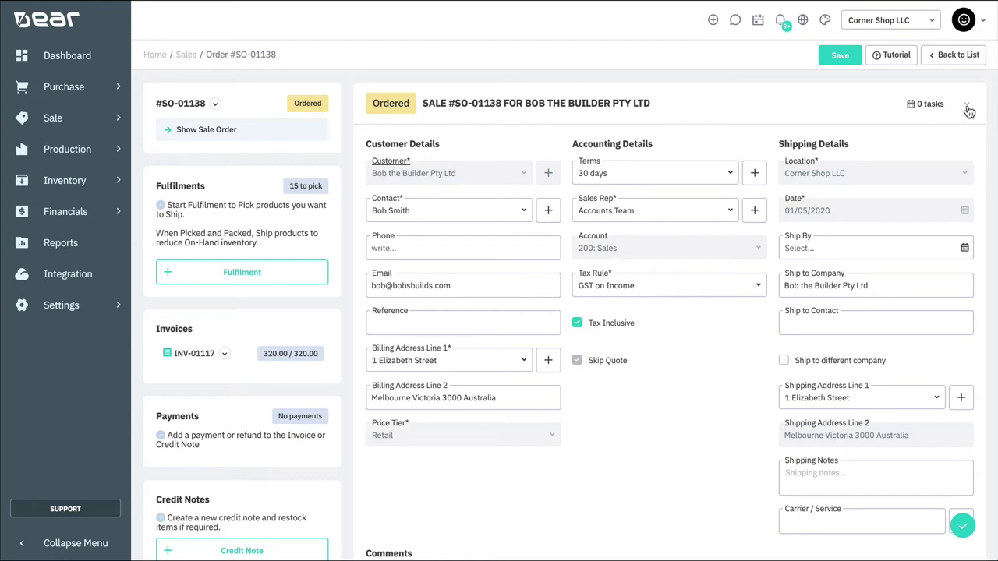
click(967, 107)
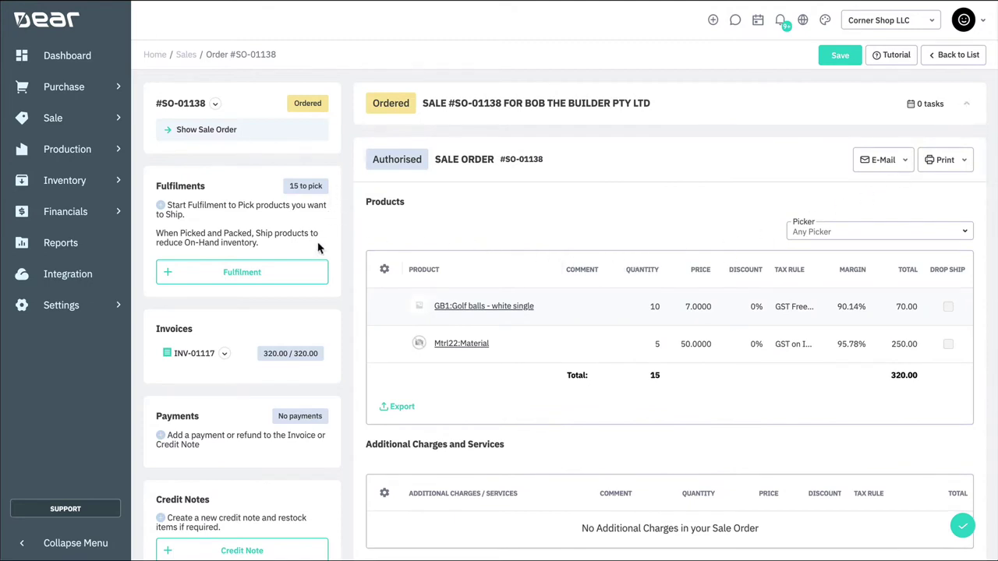
Add a fulfilment, fill it with the remaining products minus Mtrl22:Material, and authorise the picking of the 10 golf balls.
click(301, 272)
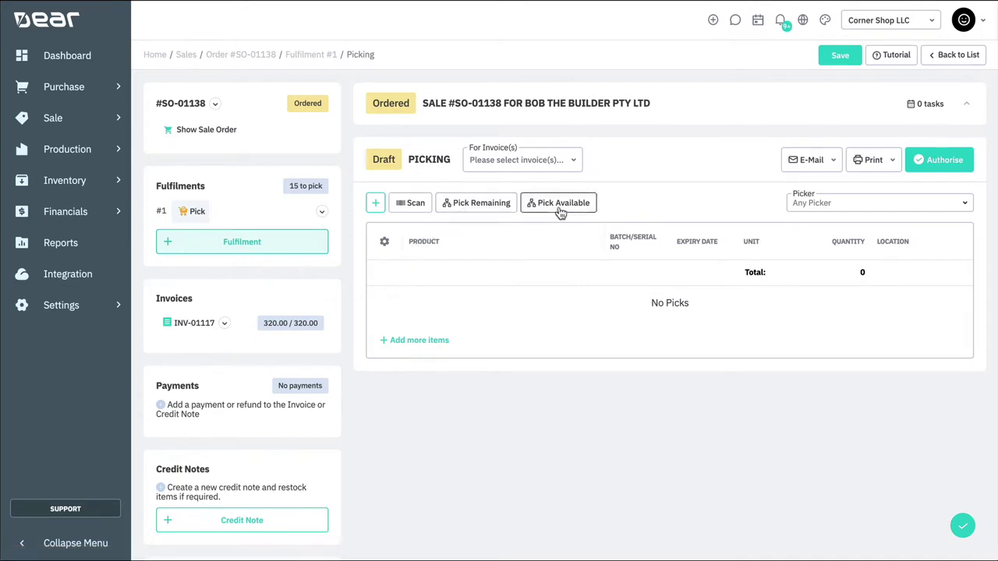
click(502, 209)
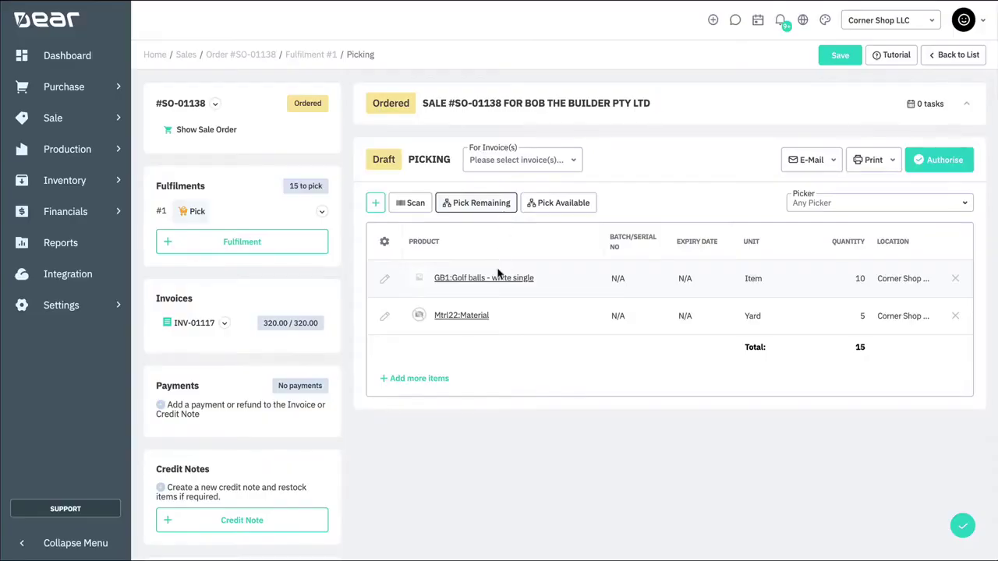
click(955, 318)
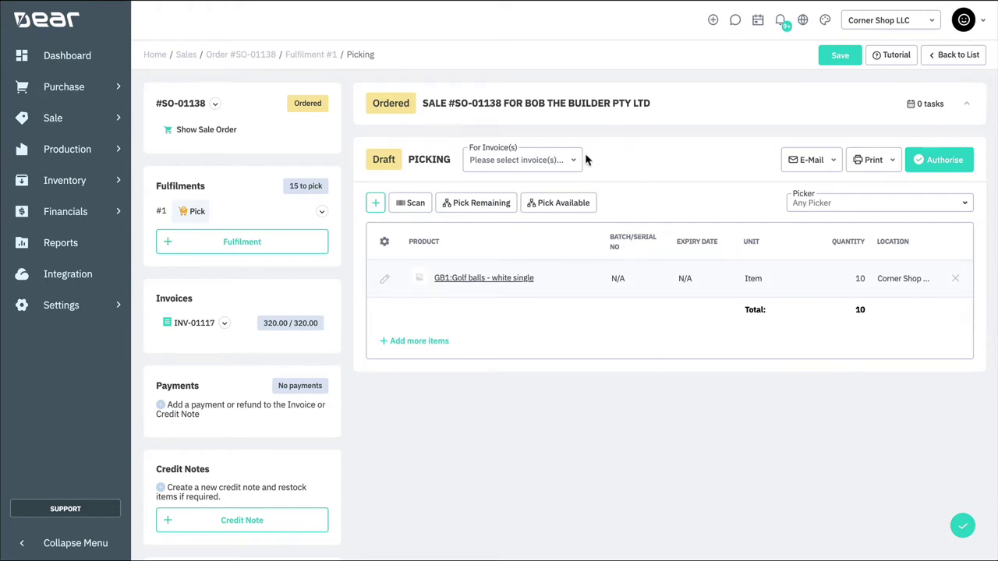
click(936, 164)
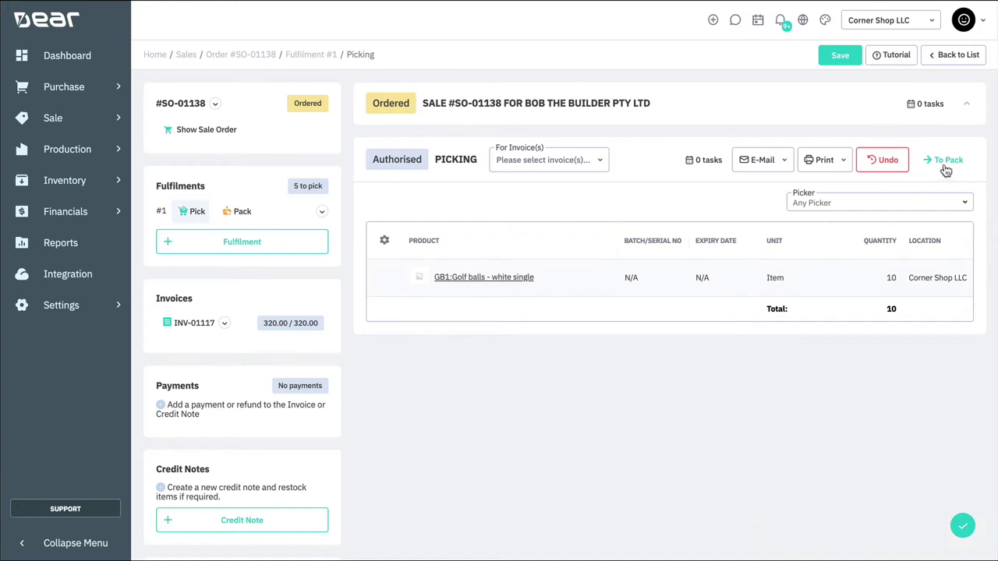
Proceed to packing for fulfilment #1 and authorise the 10 golf balls as package 1.
click(946, 169)
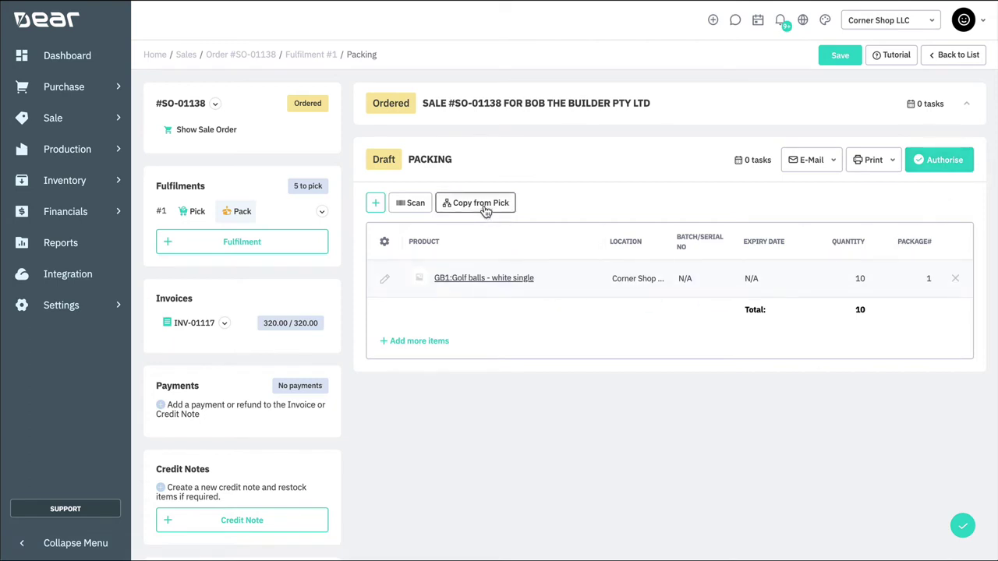
click(927, 173)
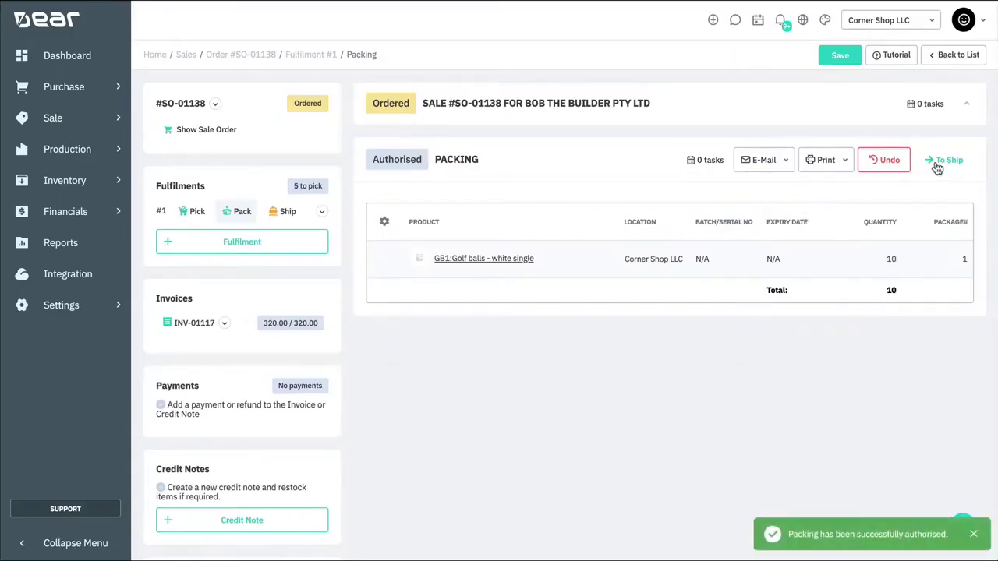
Ship fulfilment #1 with the Free Standard Canada Shipping carrier and tracking number TN-38382, and authorise the shipping.
click(944, 162)
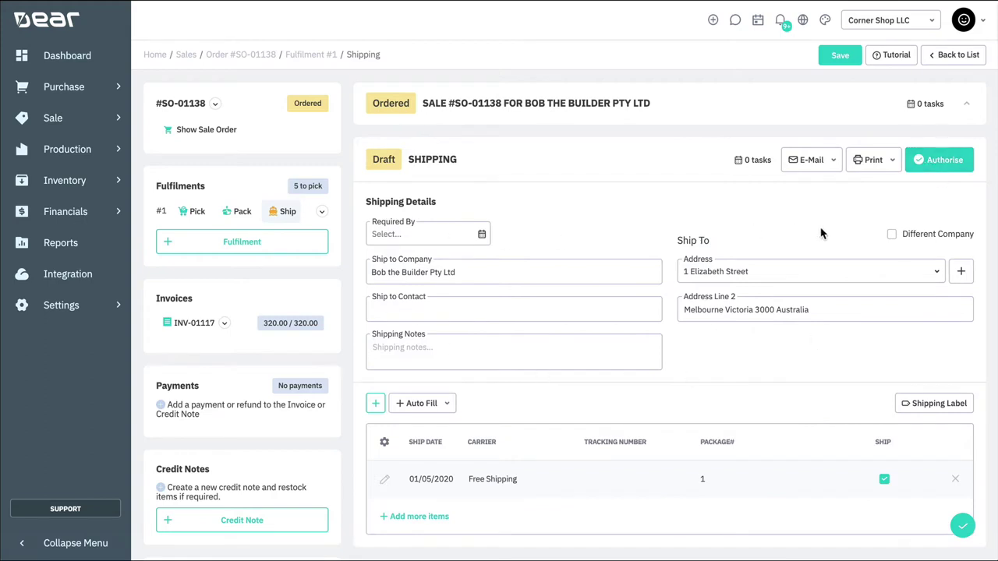
scroll(711, 343, down, 1)
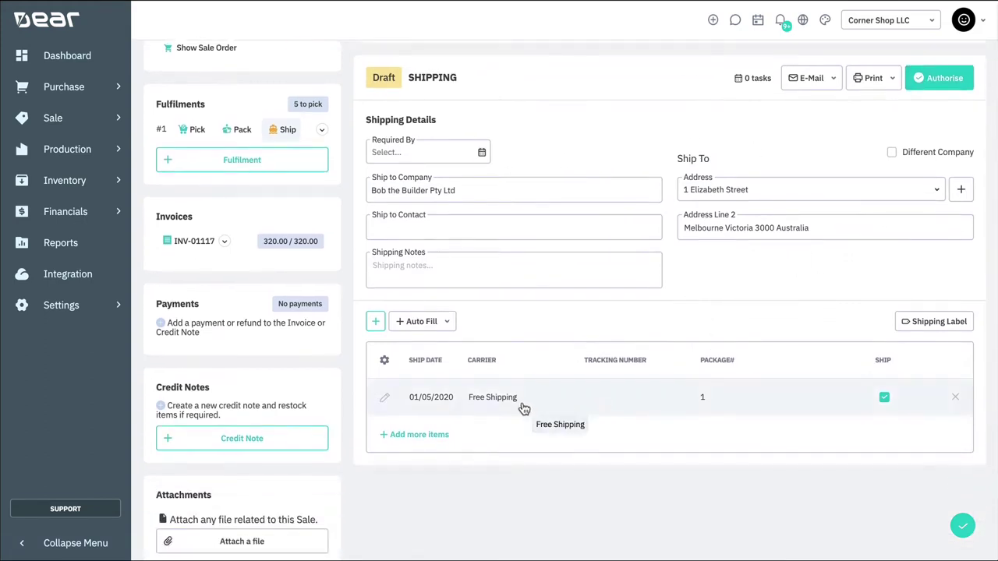
click(524, 405)
click(568, 401)
click(541, 265)
click(604, 398)
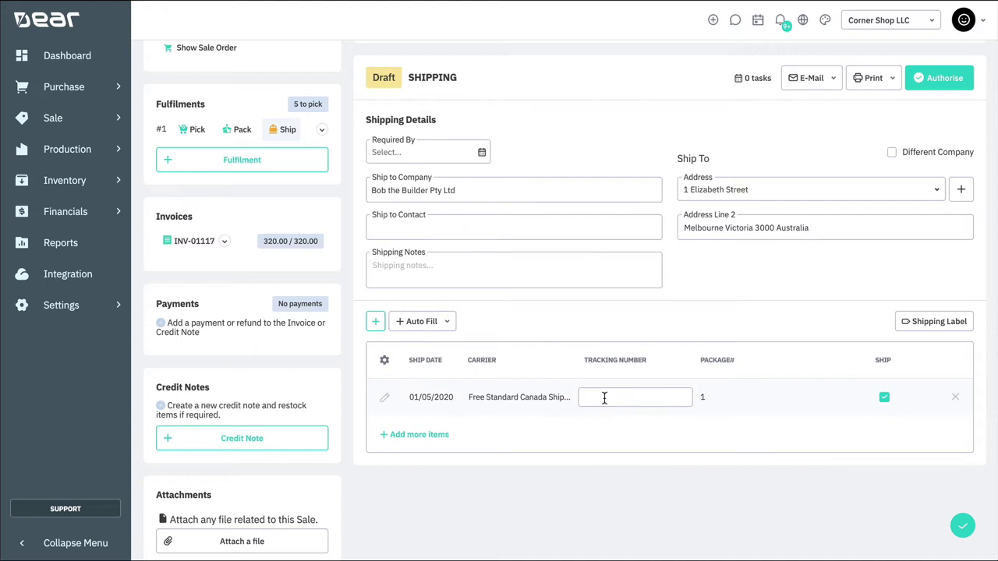
text(TN-38382)
click(938, 82)
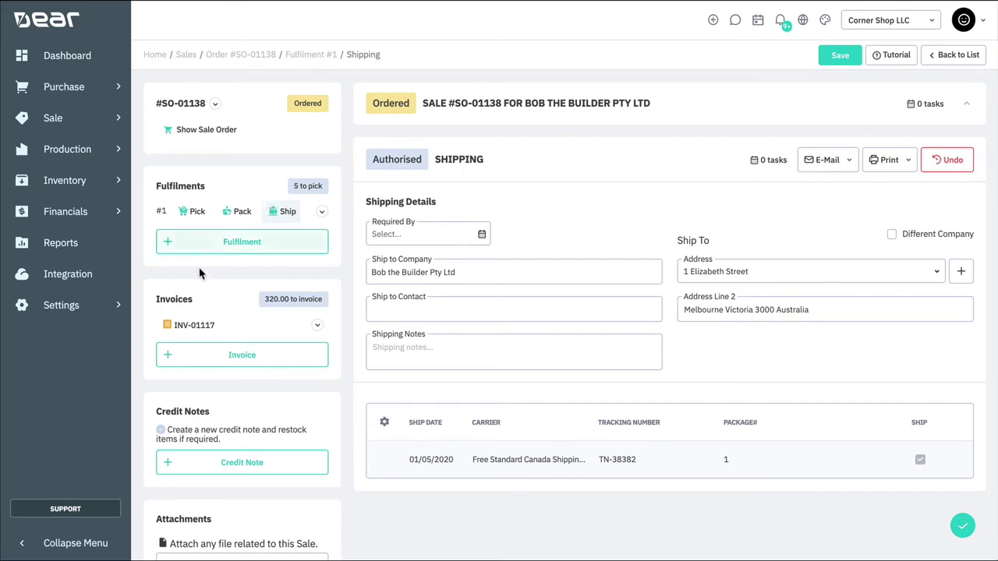
Link the existing draft invoice to fulfilment #1 (10 products) and authorise it.
click(194, 325)
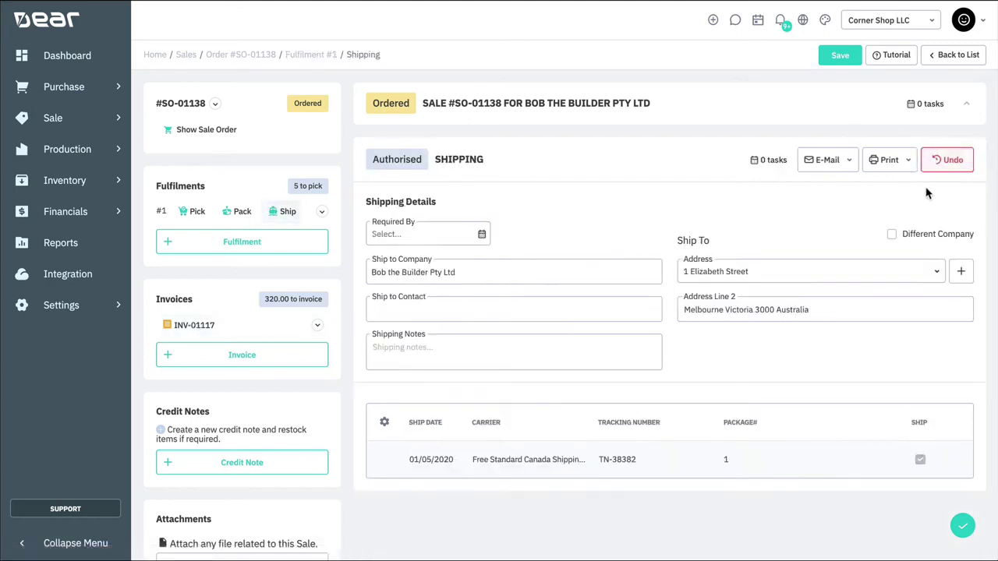
click(194, 326)
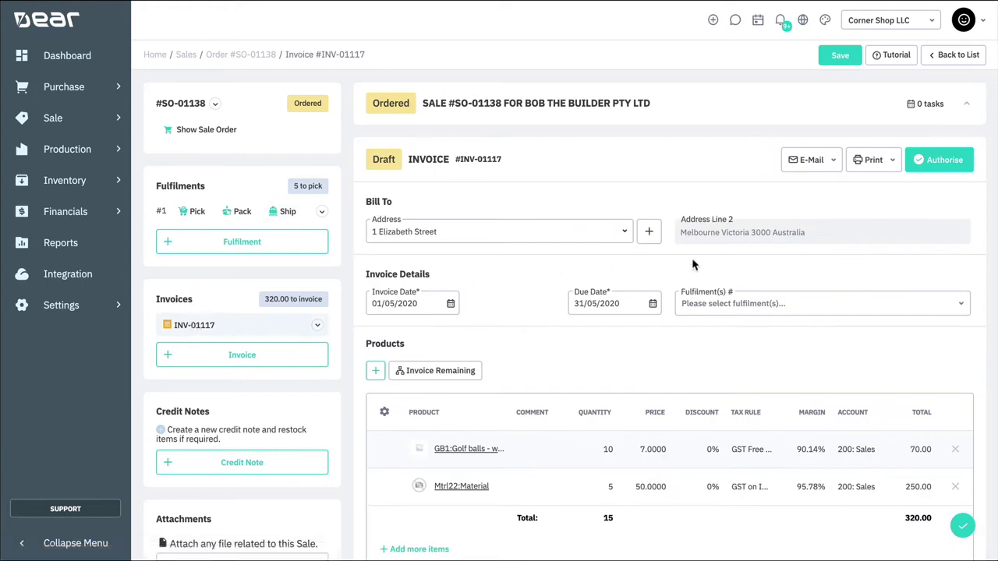
click(956, 304)
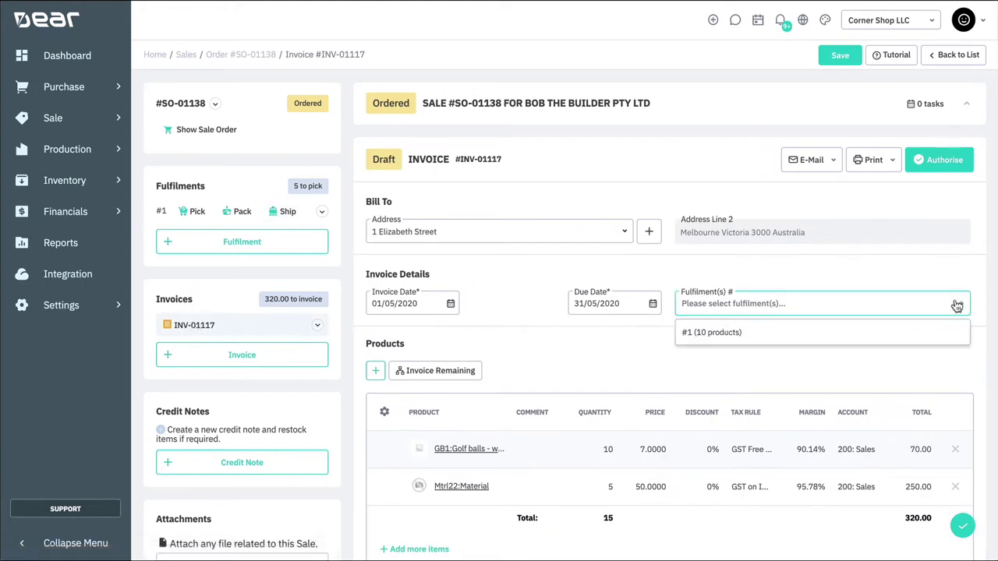
click(829, 336)
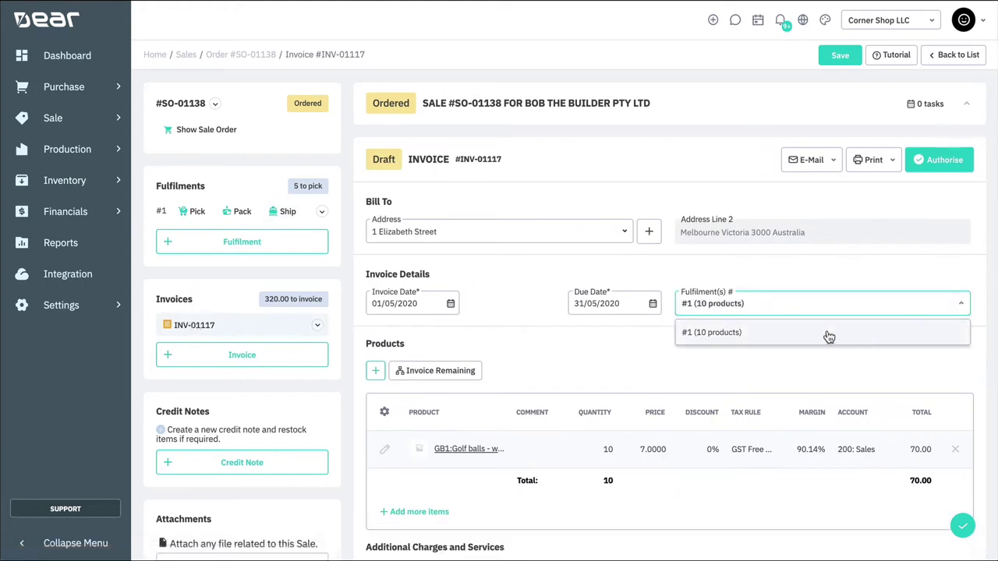
click(747, 374)
scroll(777, 338, down, 2)
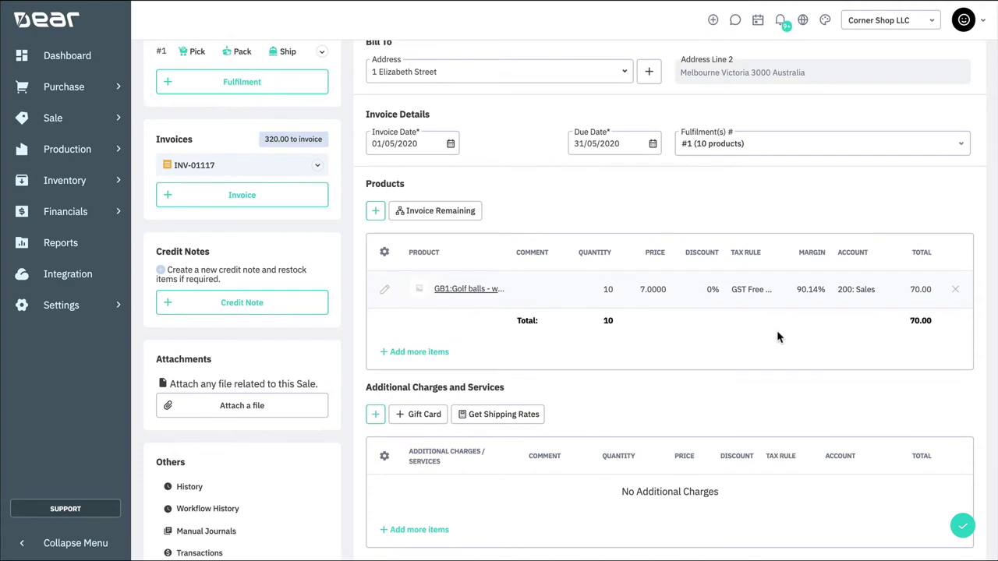
scroll(776, 337, up, 4)
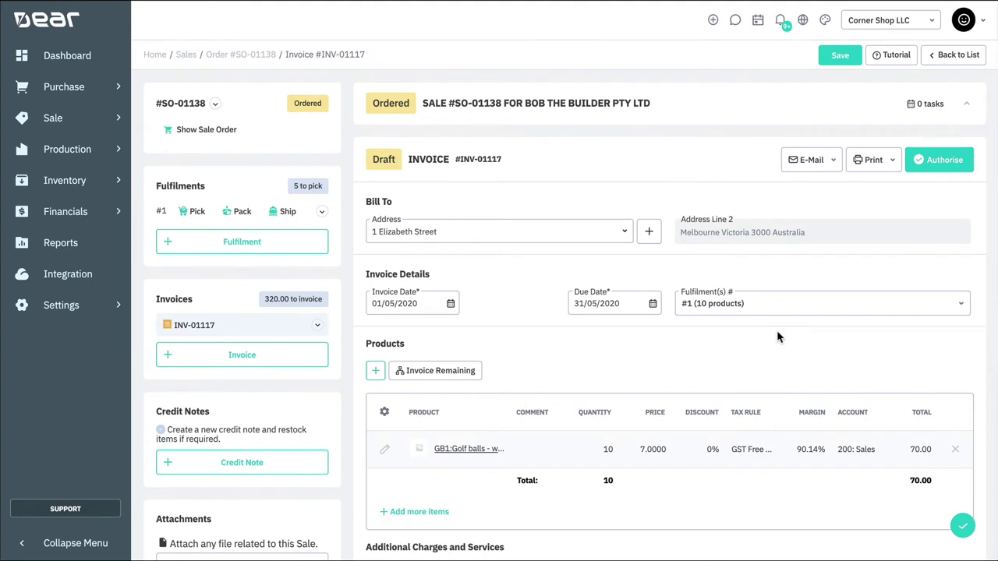
click(935, 167)
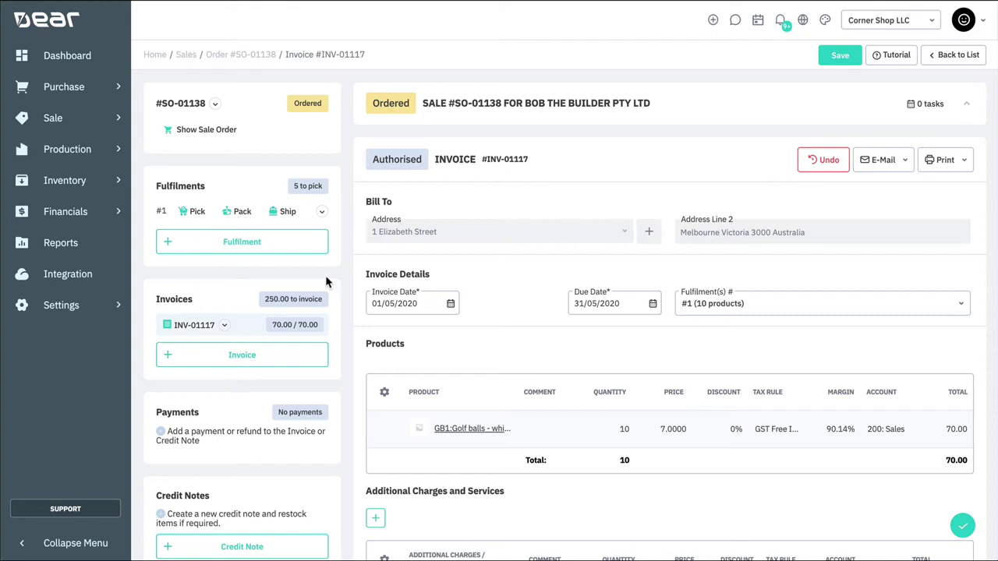
Add a second fulfilment for the remaining 5 yards of Mtrl22:Material and authorise its picking and packing.
click(286, 244)
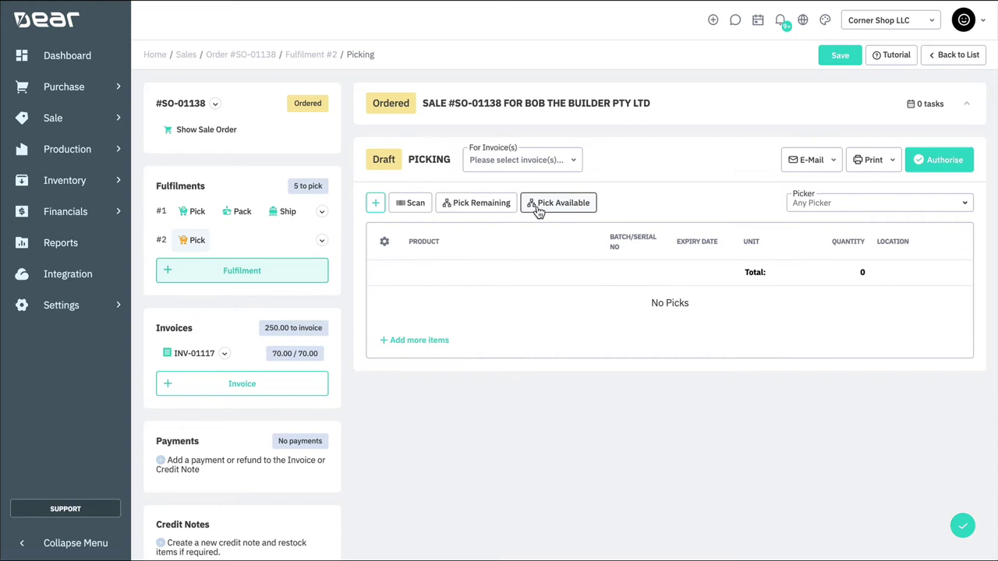
click(494, 208)
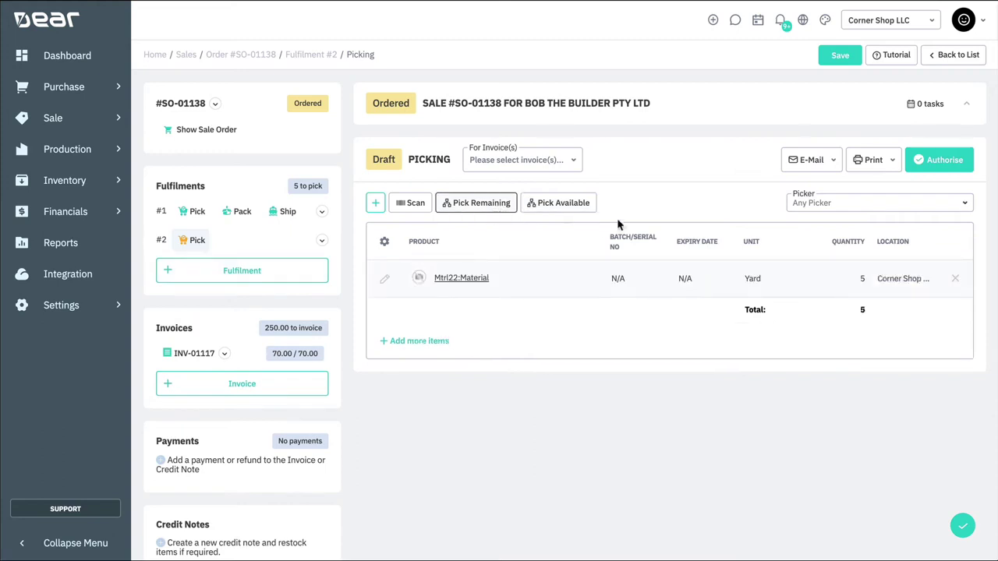
click(928, 161)
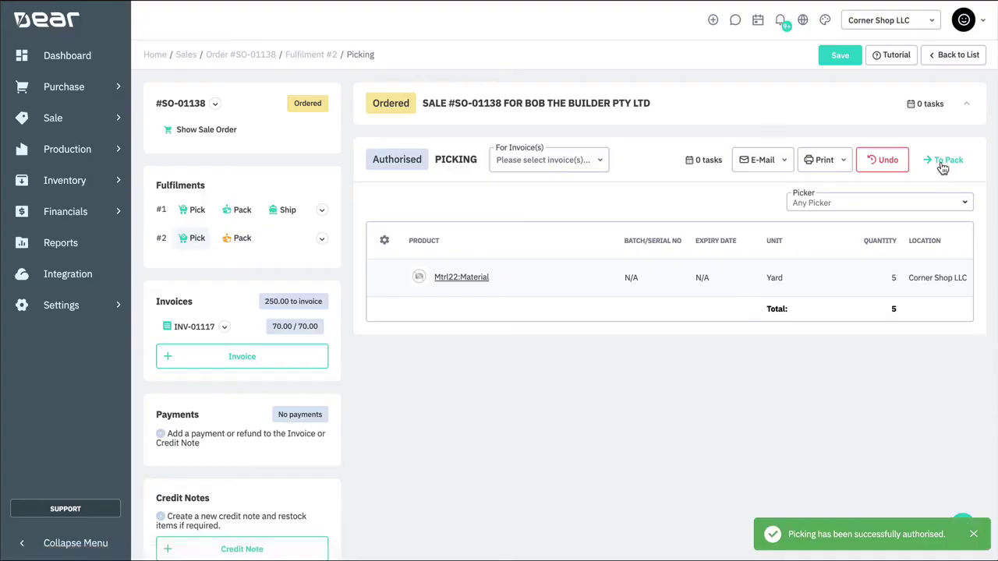
click(940, 161)
click(940, 161)
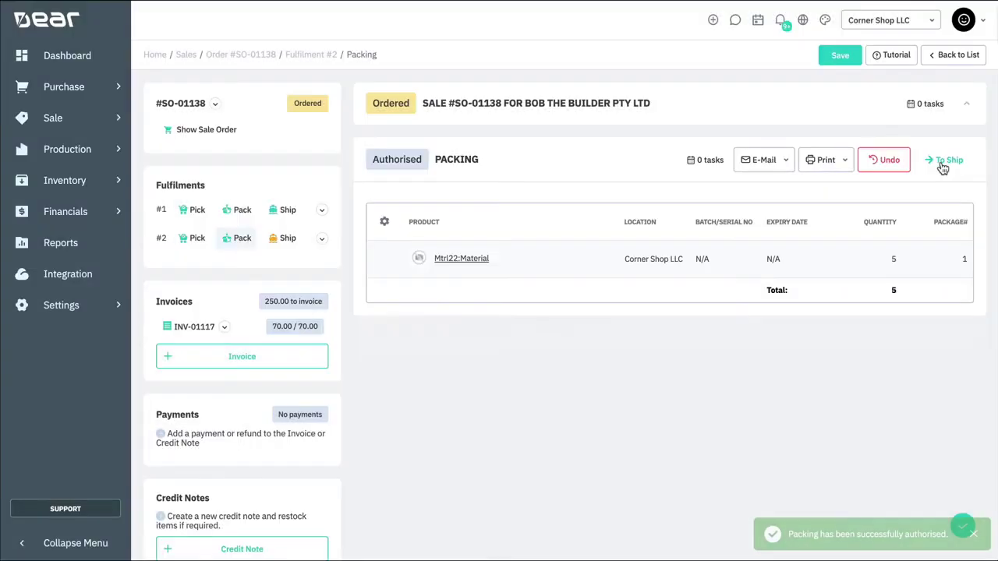
Authorise the shipping of fulfilment #2 and add a new invoice to the sale.
click(941, 162)
click(941, 162)
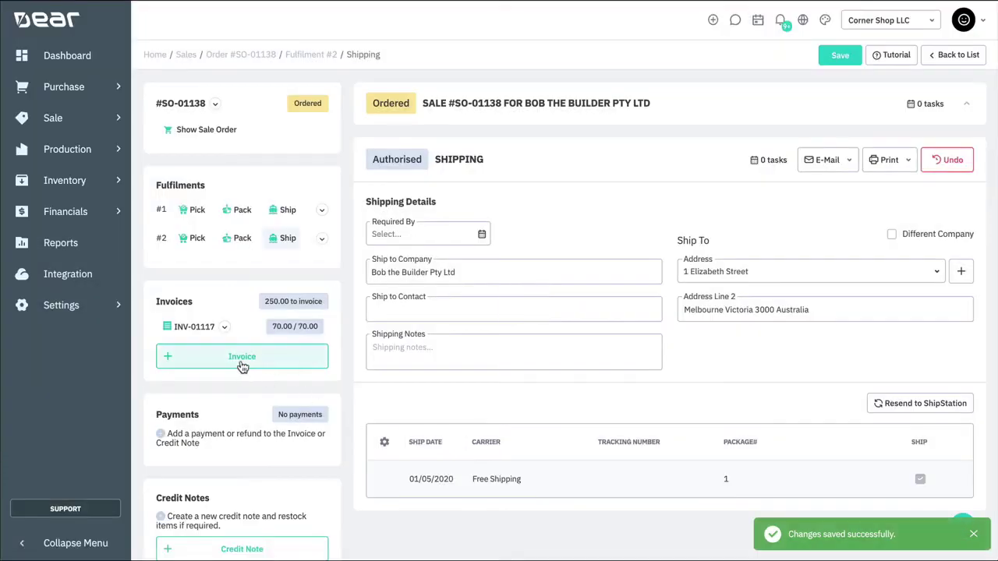
click(242, 364)
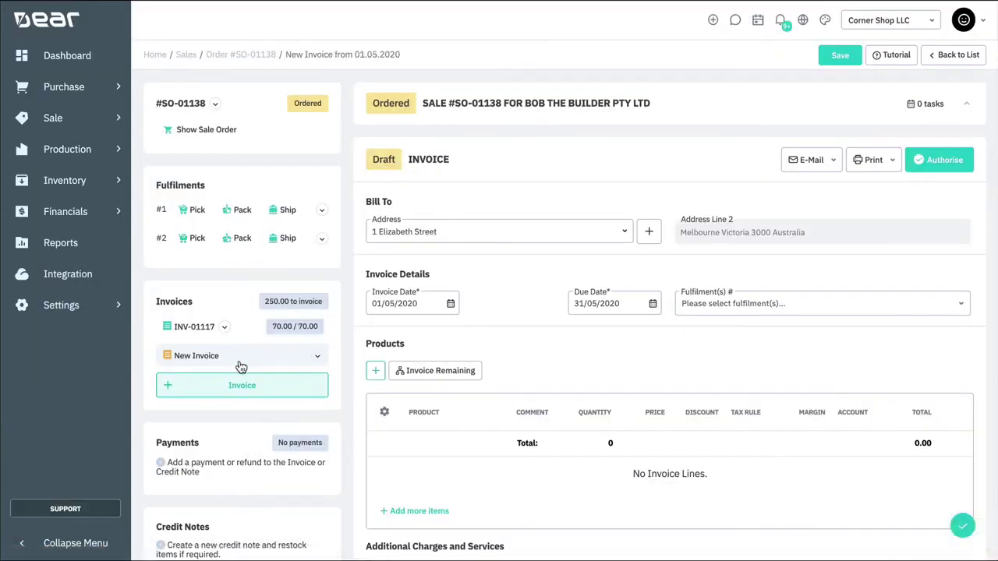
Link the new invoice to fulfilment #2 (5 products) and authorise it.
click(956, 310)
click(760, 356)
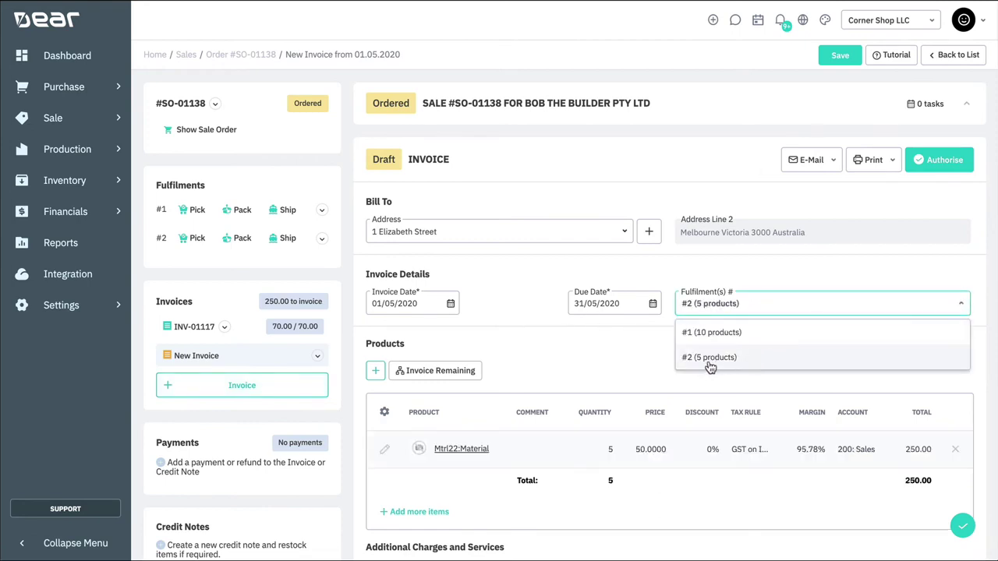
click(585, 345)
scroll(585, 344, down, 2)
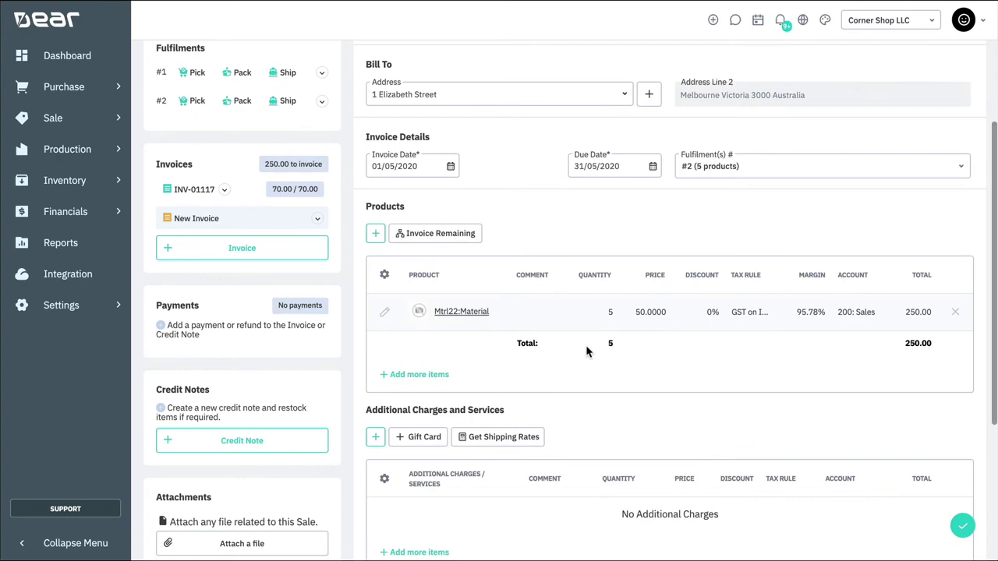
scroll(585, 343, up, 2)
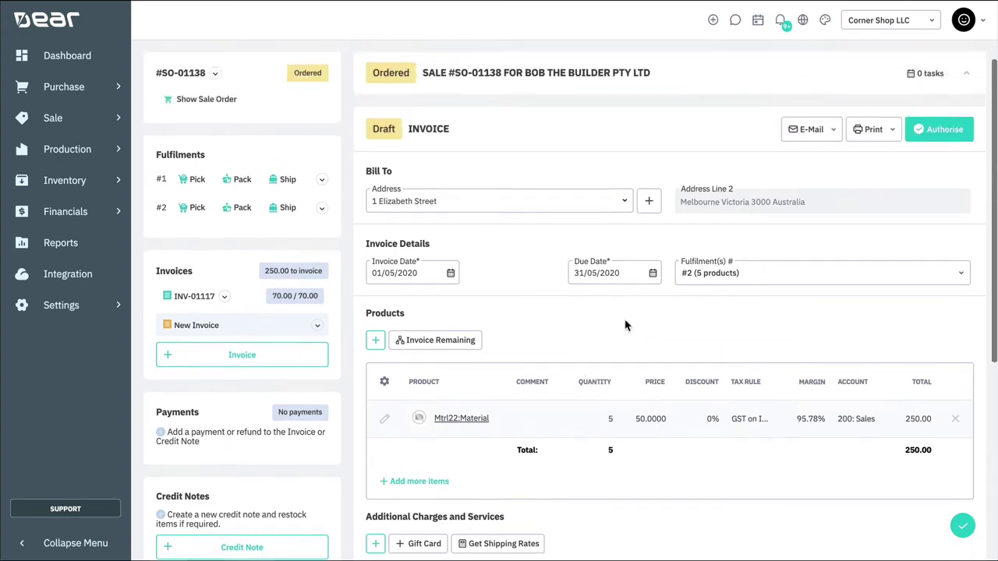
click(921, 138)
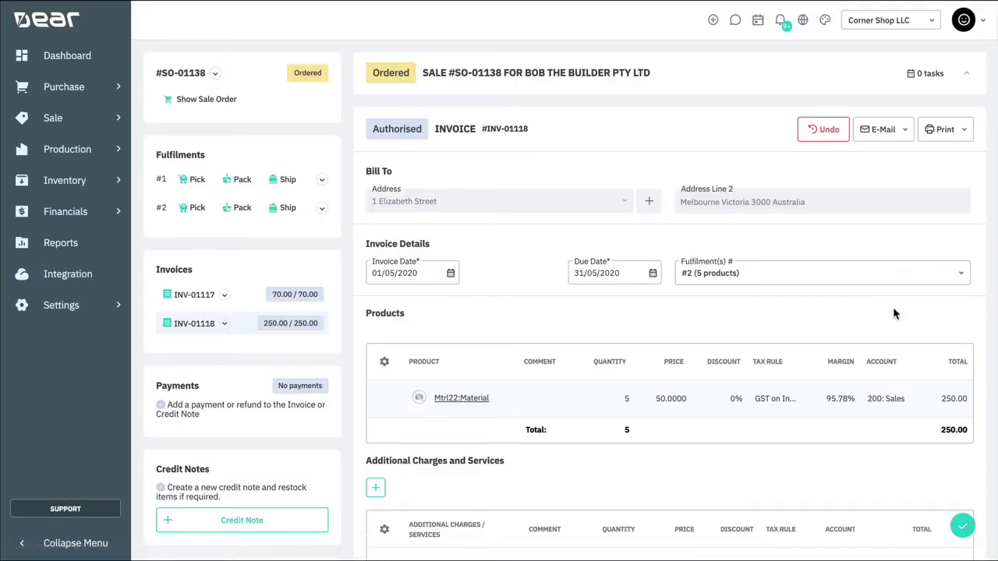
Add a payment line to the invoice with the Business Bank Account and the reference "Payment".
scroll(895, 313, down, 5)
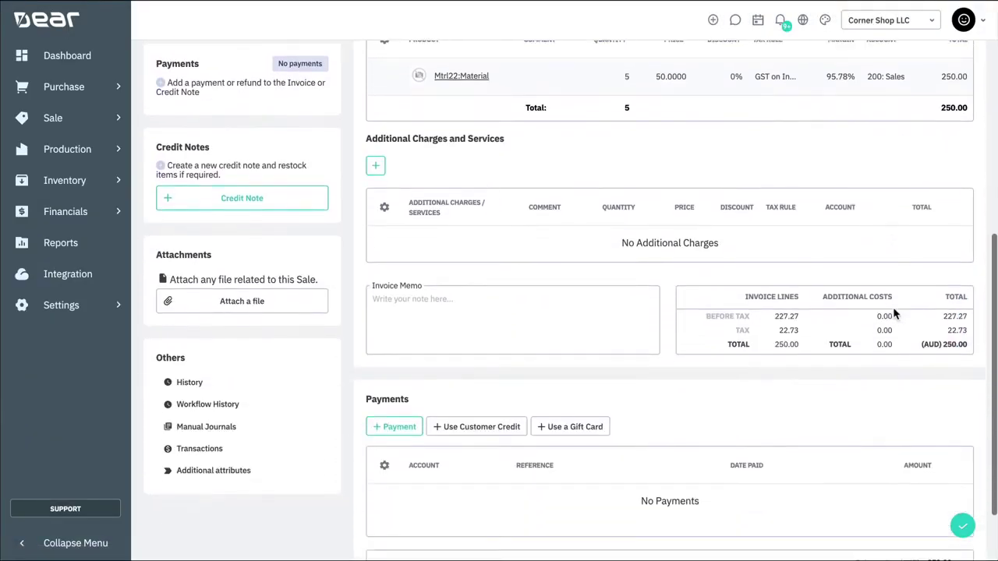
scroll(895, 313, down, 2)
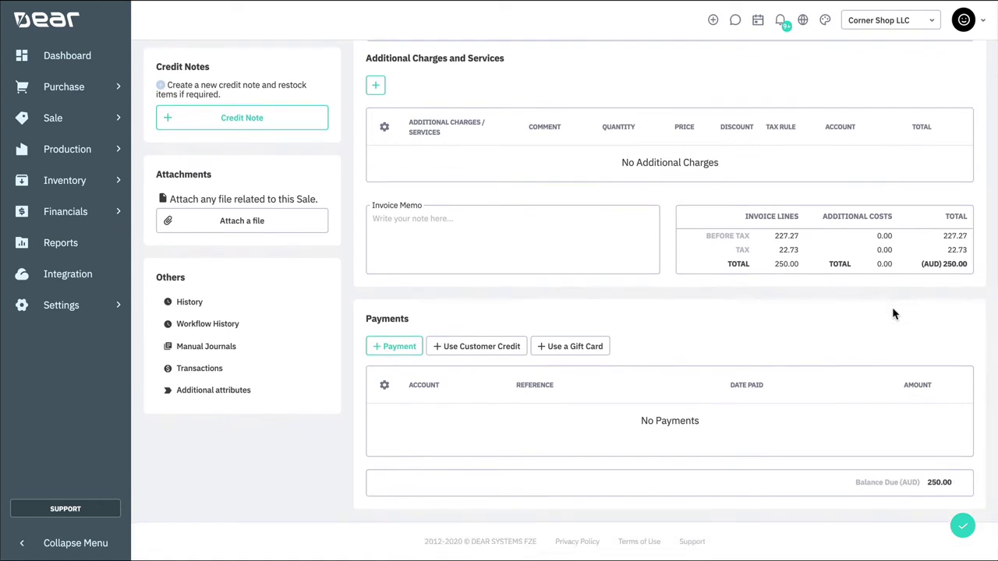
click(396, 350)
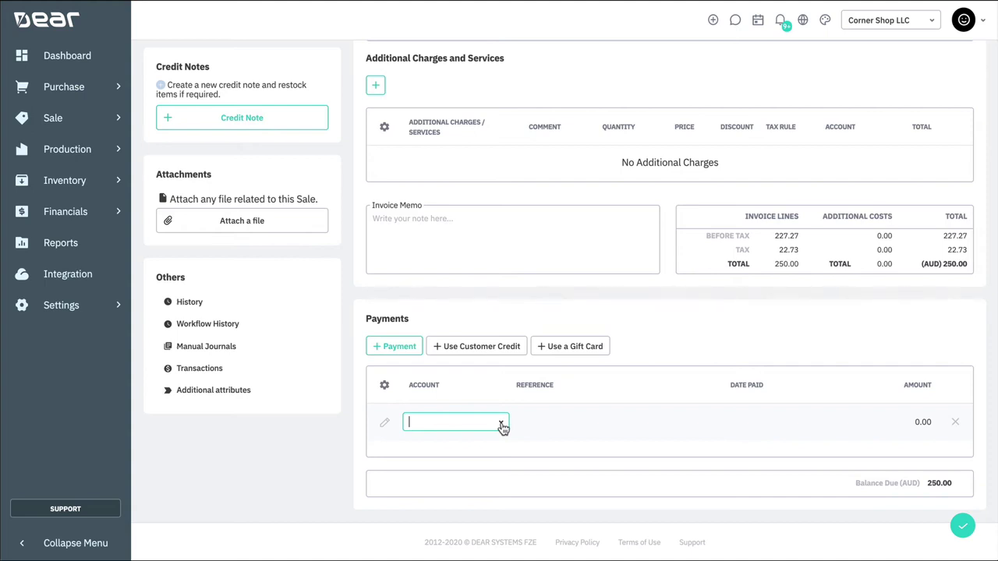
click(501, 425)
click(483, 265)
click(550, 416)
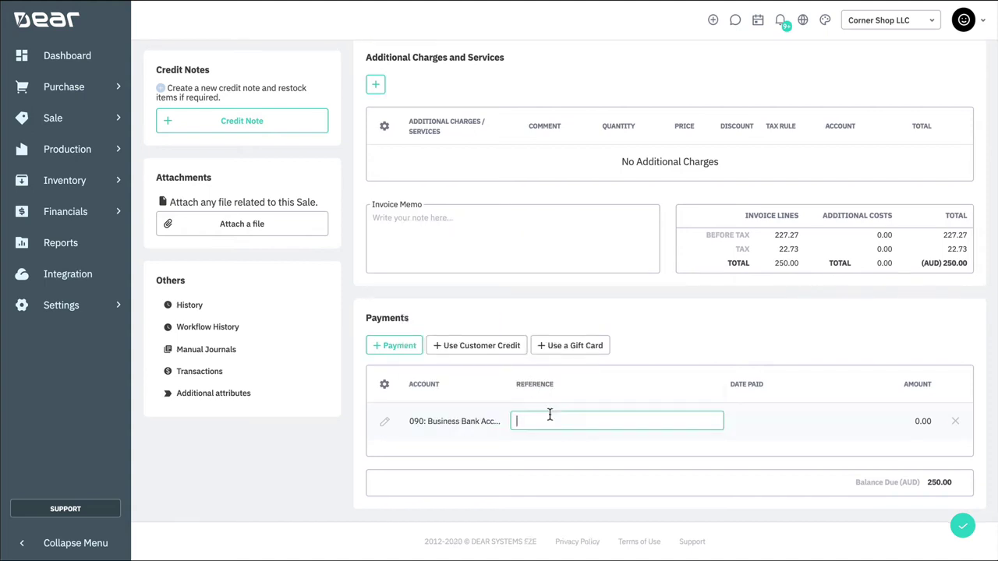
text(Payment)
Set the payment's date paid to 01/05/2020 and its amount to 250, and save the payment.
click(811, 421)
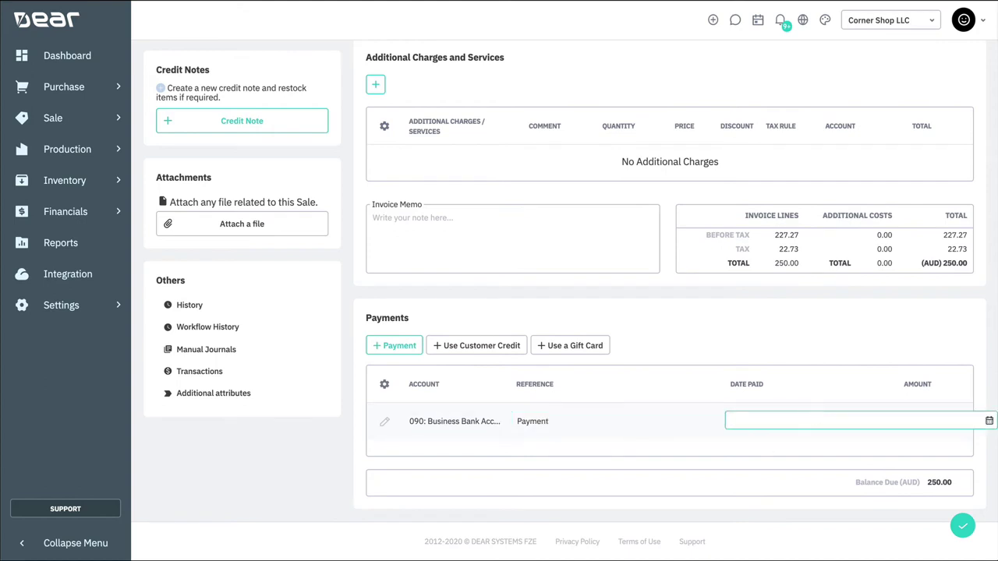
click(989, 421)
click(799, 398)
click(905, 421)
text(250)
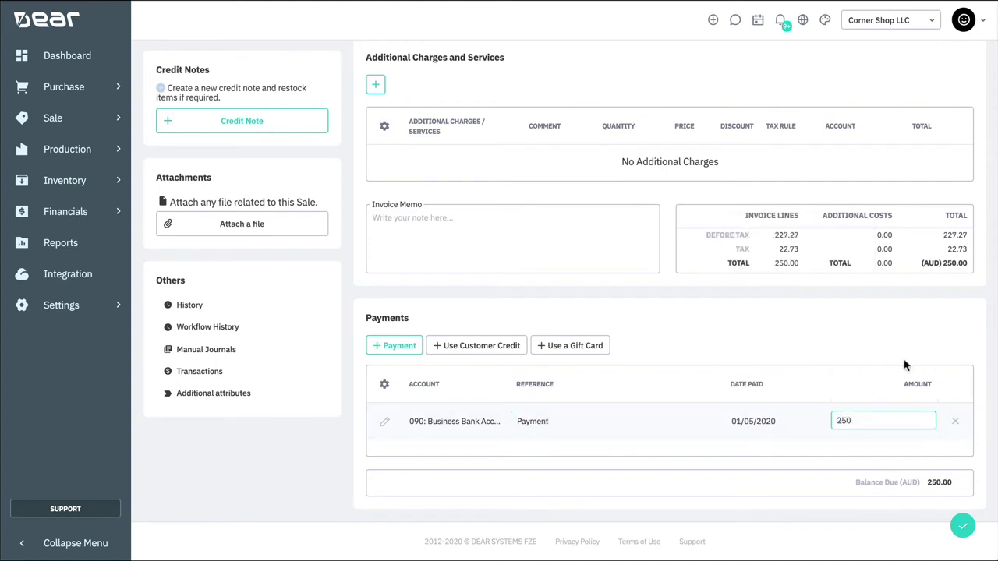
click(904, 365)
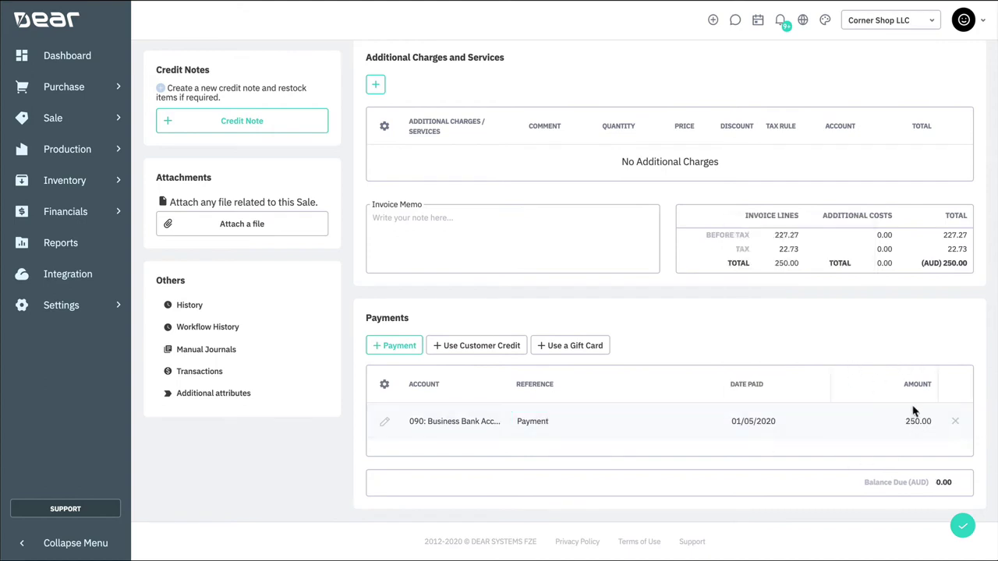
click(962, 526)
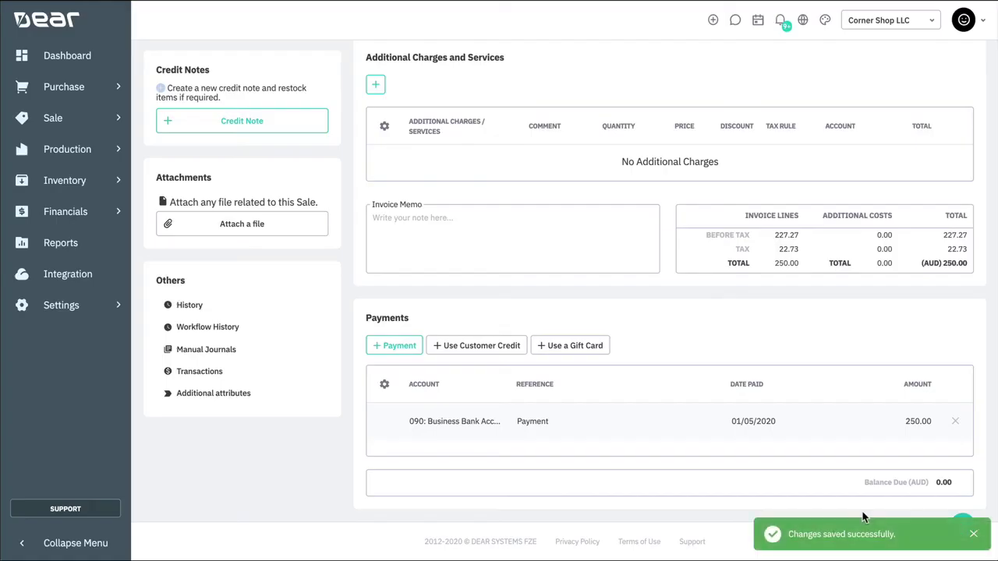
Add a new credit note to the sale and date it today, 01/05/2020.
scroll(658, 229, up, 1)
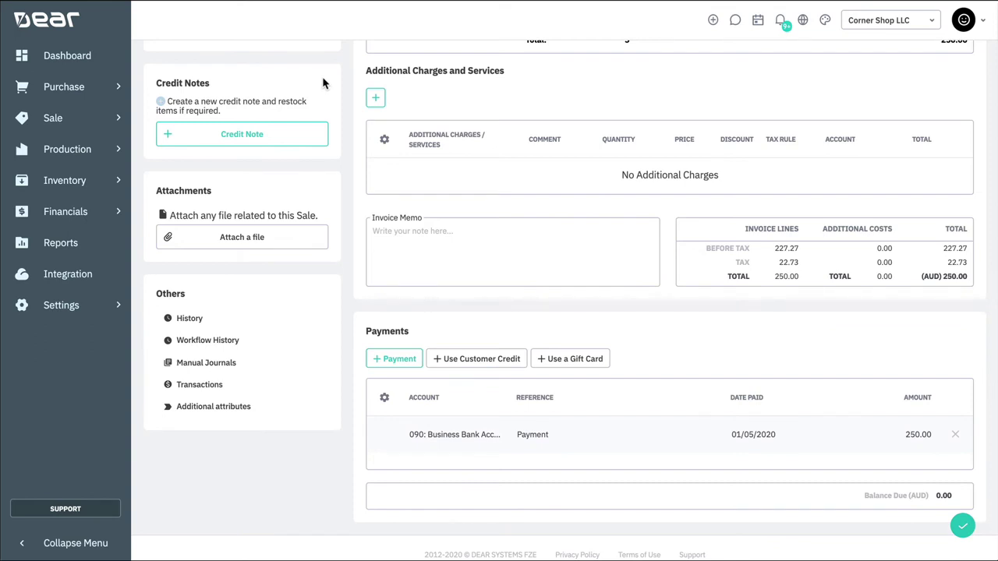
click(318, 138)
scroll(503, 152, up, 4)
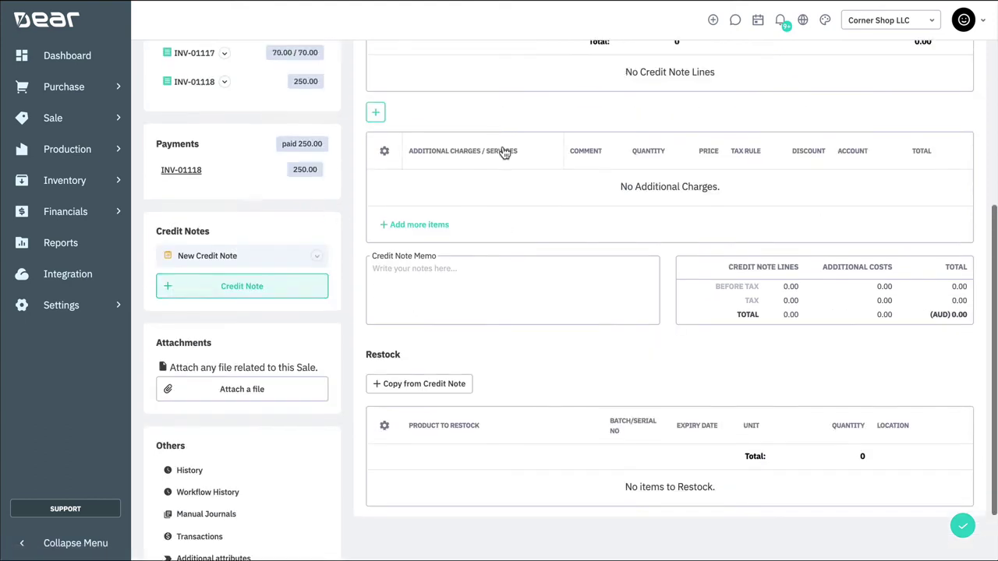
scroll(501, 151, up, 1)
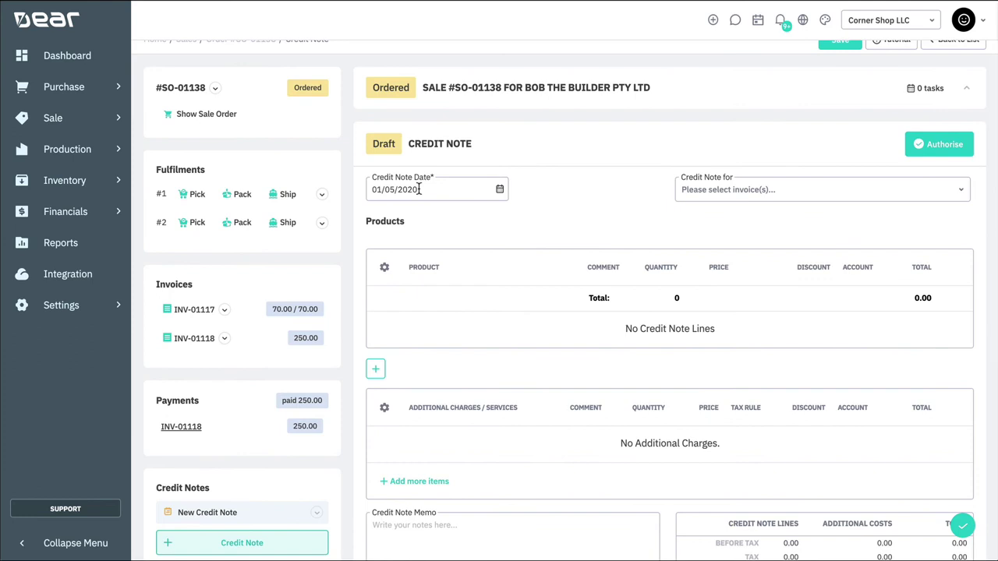
click(500, 189)
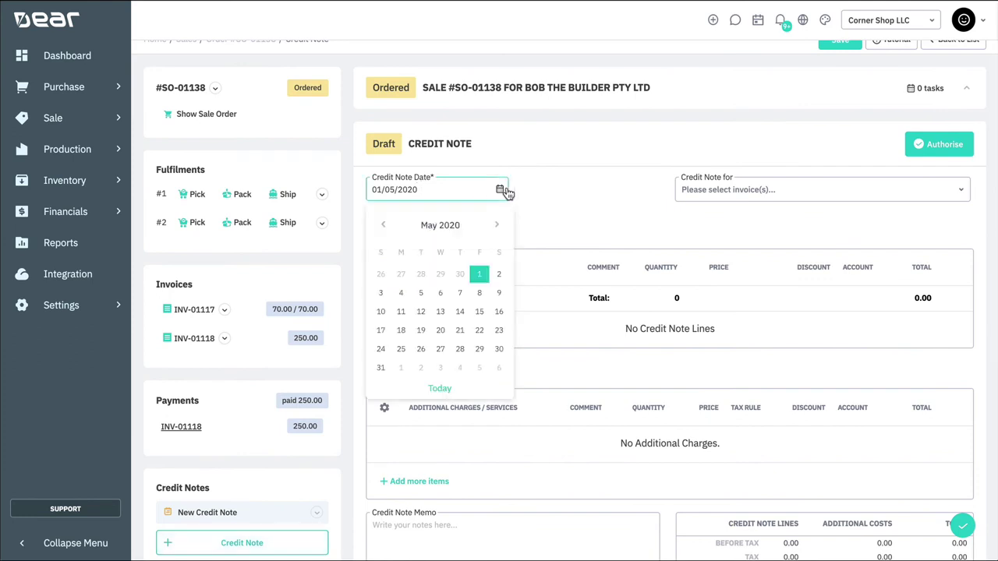
click(439, 388)
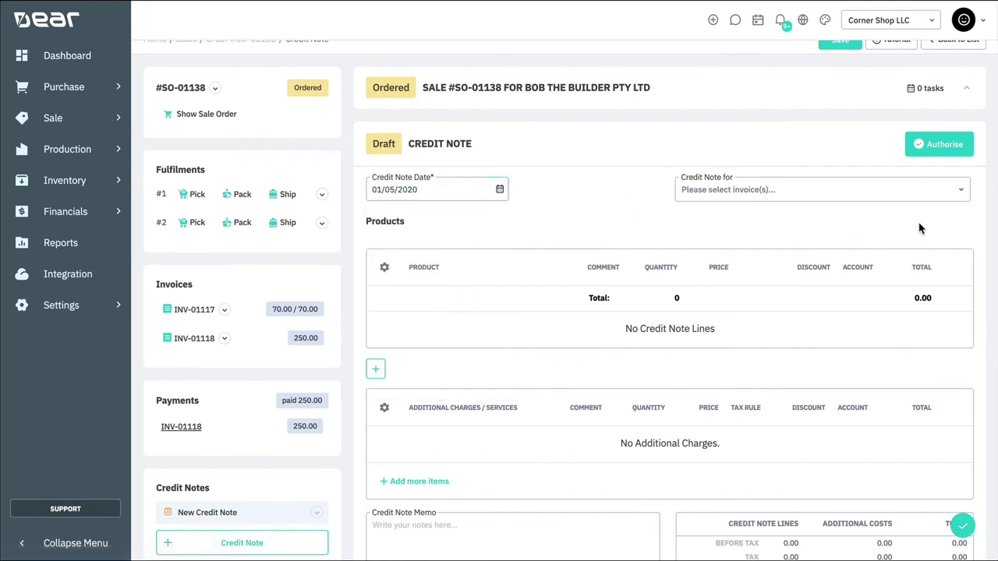
Set the credit note to cover invoice INV-01118 and copy that invoice's product lines into it.
click(958, 194)
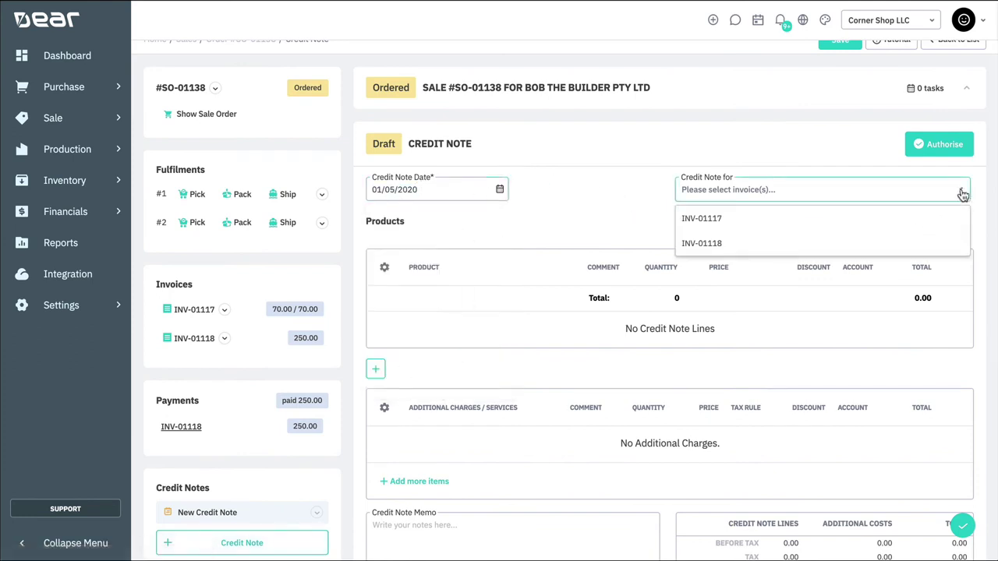
click(741, 244)
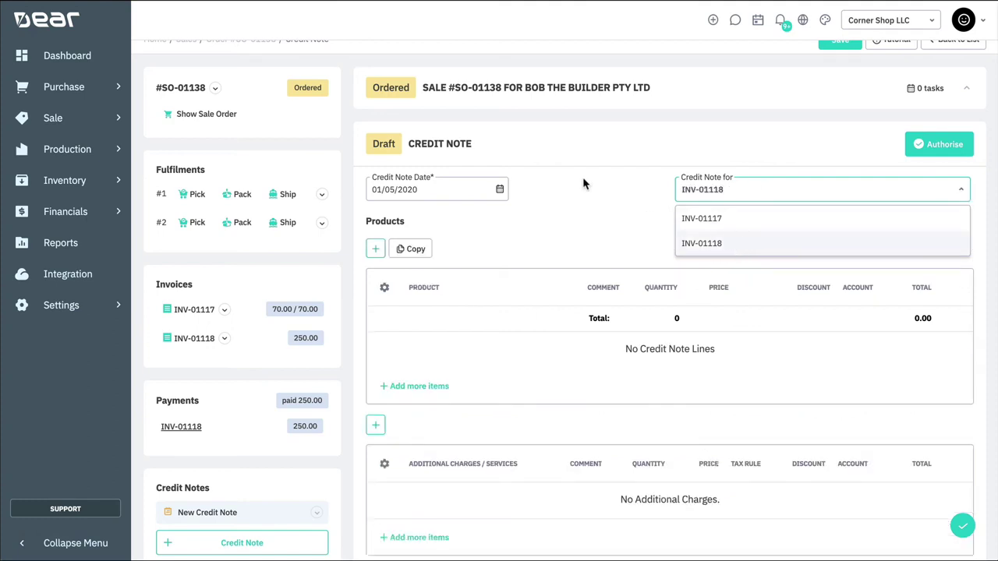
click(583, 184)
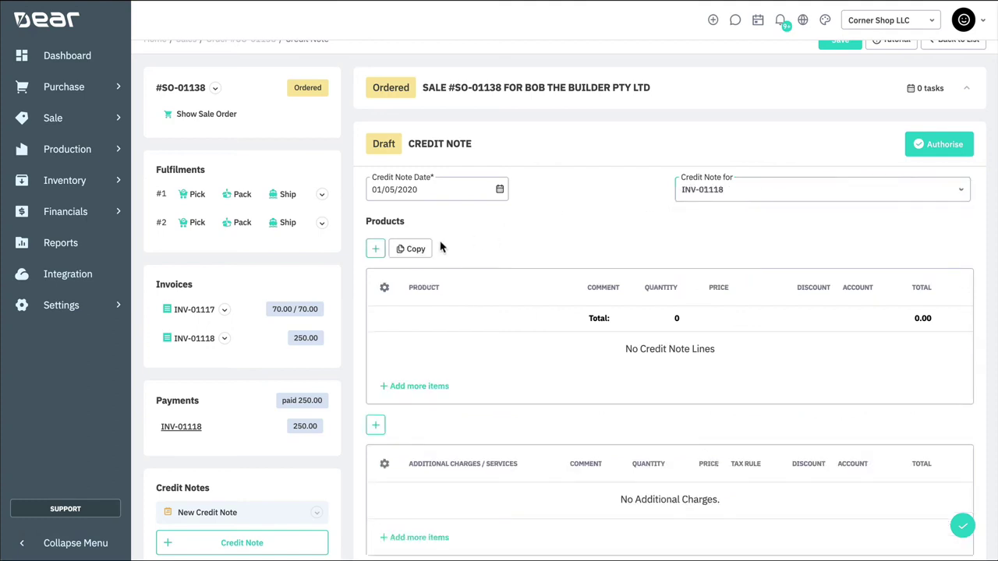
click(414, 249)
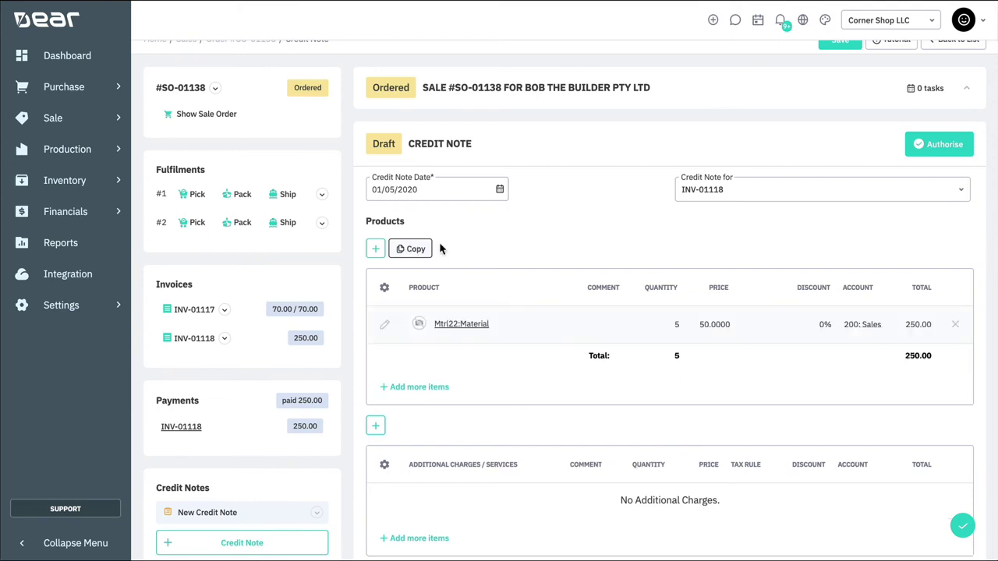
scroll(589, 238, down, 2)
scroll(589, 238, up, 2)
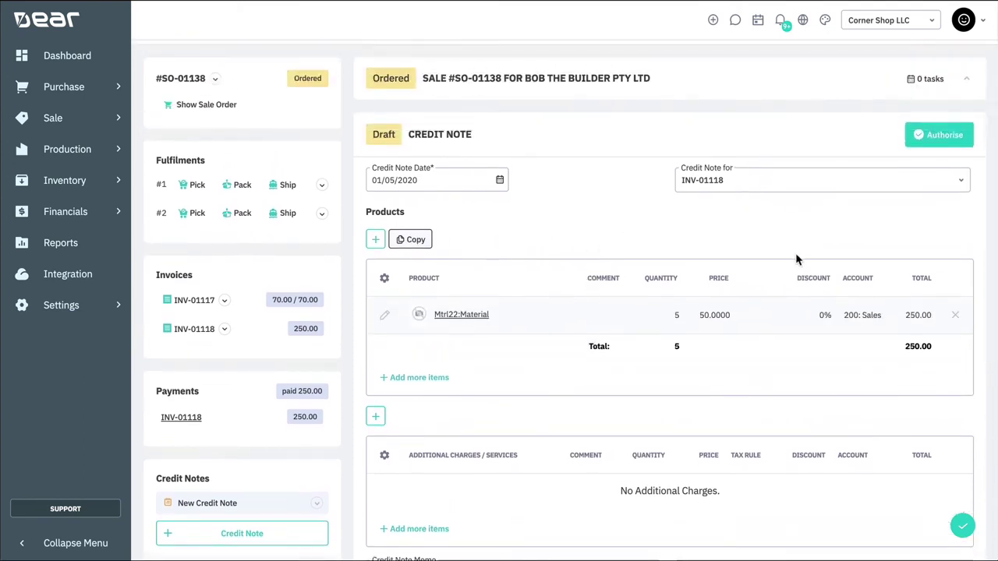
Check the credit note's restock lines and authorise the credit note.
scroll(795, 259, down, 4)
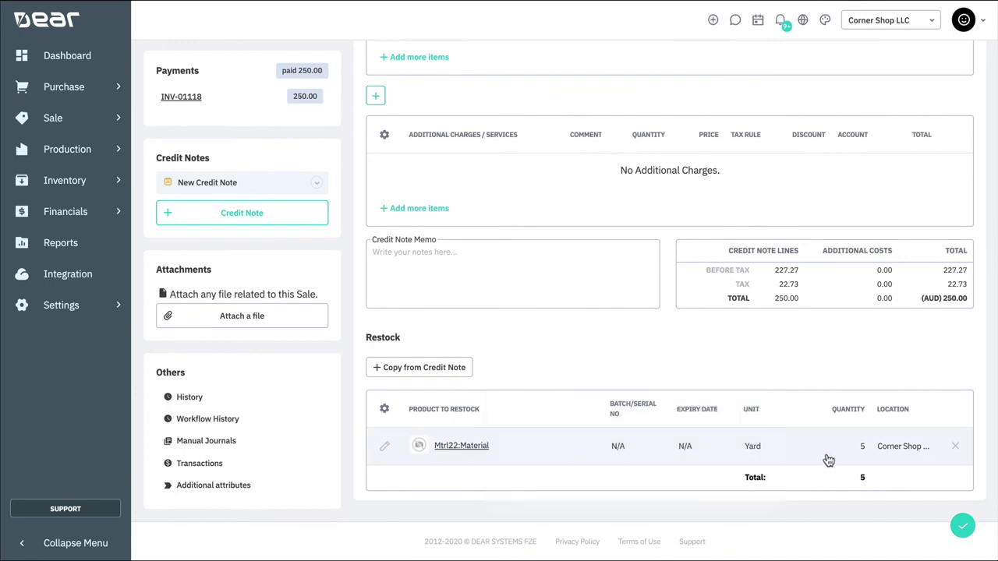
scroll(849, 364, up, 5)
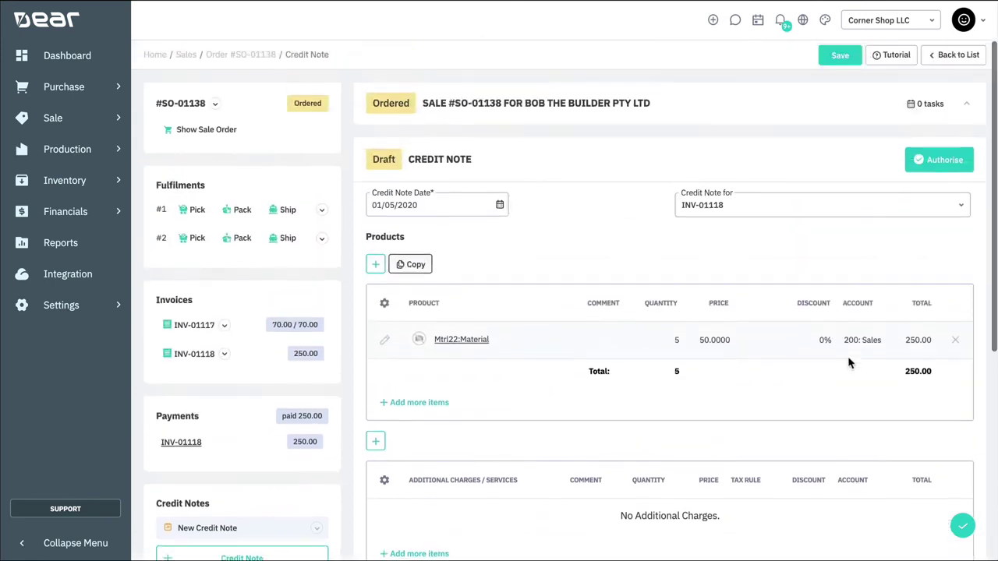
click(956, 160)
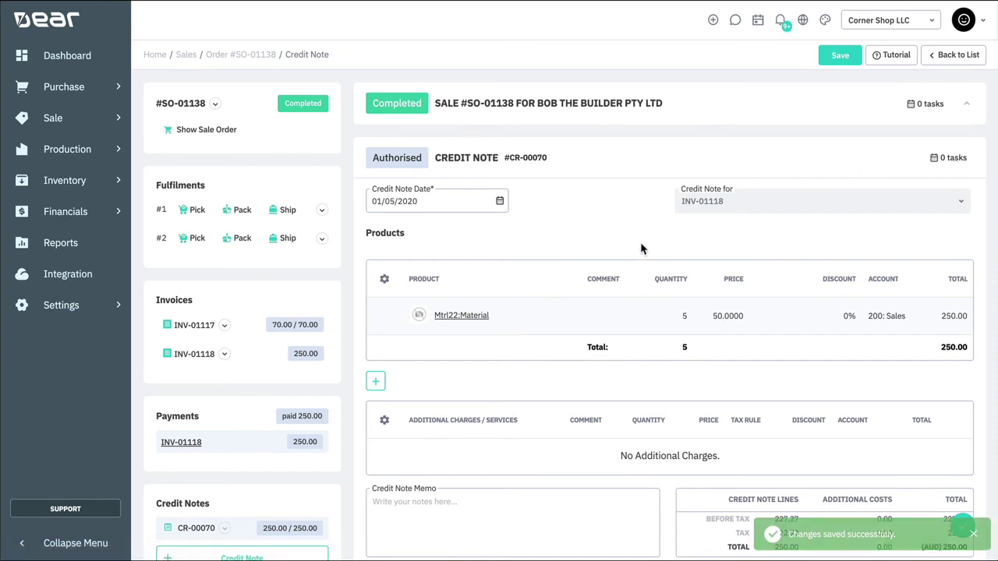
Add a refund line to the credit note with the Business Bank Account and the reference "Refund".
scroll(625, 249, down, 5)
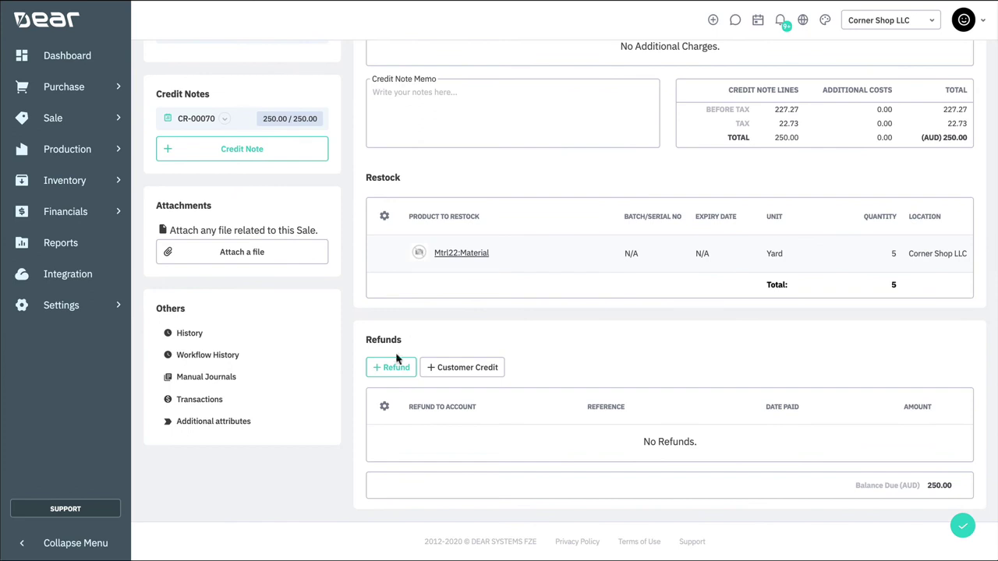
click(394, 368)
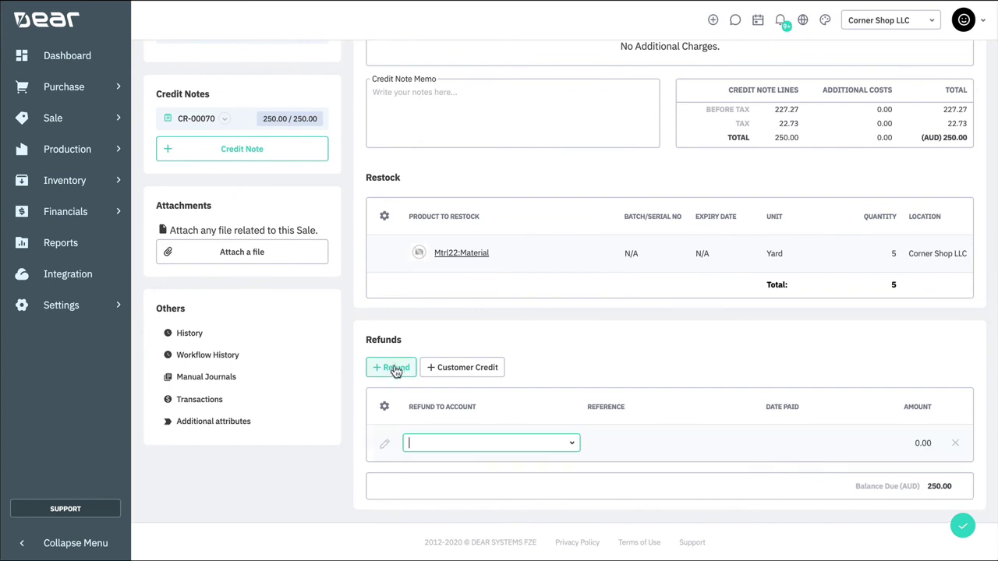
click(570, 443)
click(484, 281)
click(618, 442)
text(R)
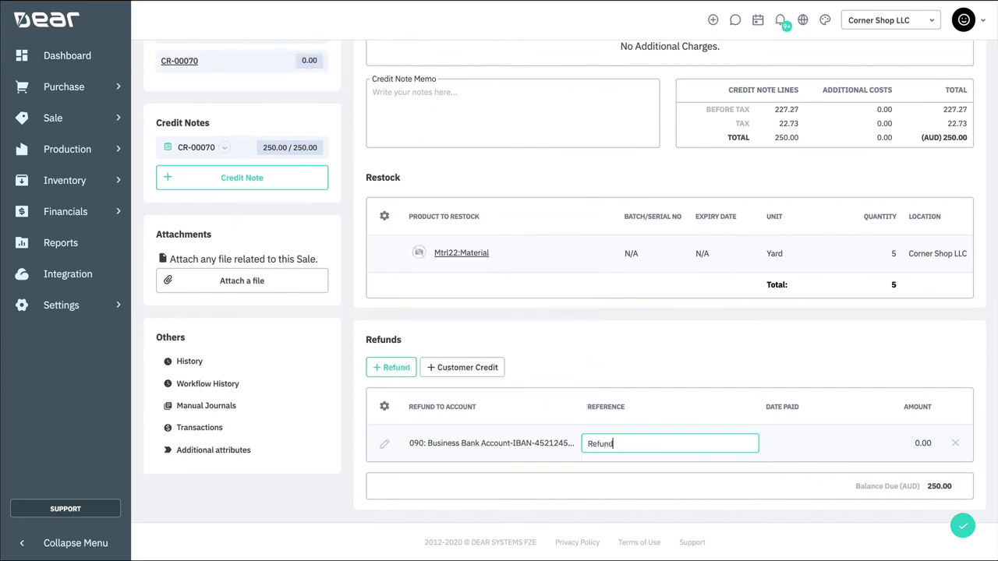
text(efund)
Set the refund's date paid to 01/05/2020 and its amount to 250, and save the refund.
click(851, 444)
click(851, 444)
click(824, 421)
click(912, 443)
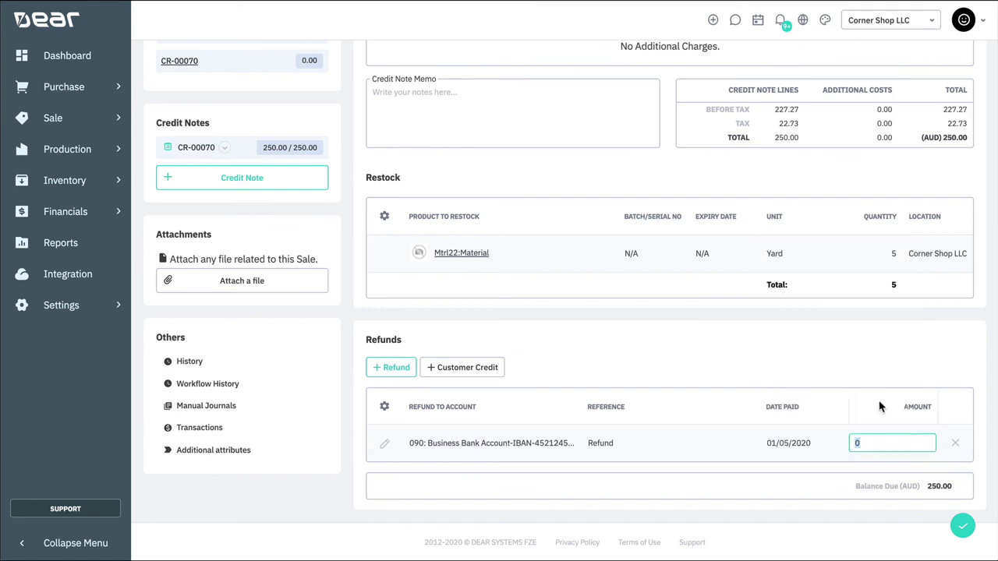
text(250)
click(853, 350)
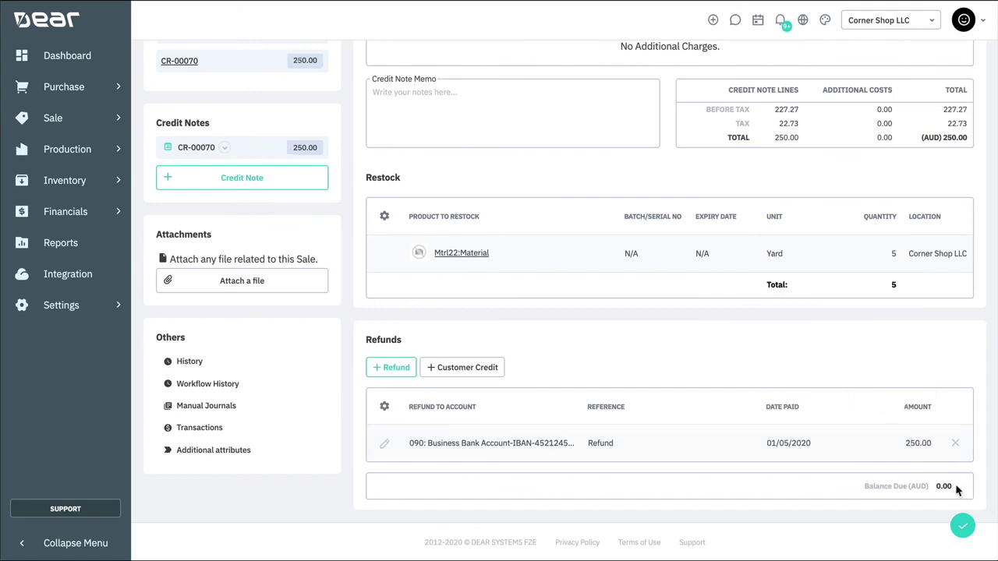
click(963, 527)
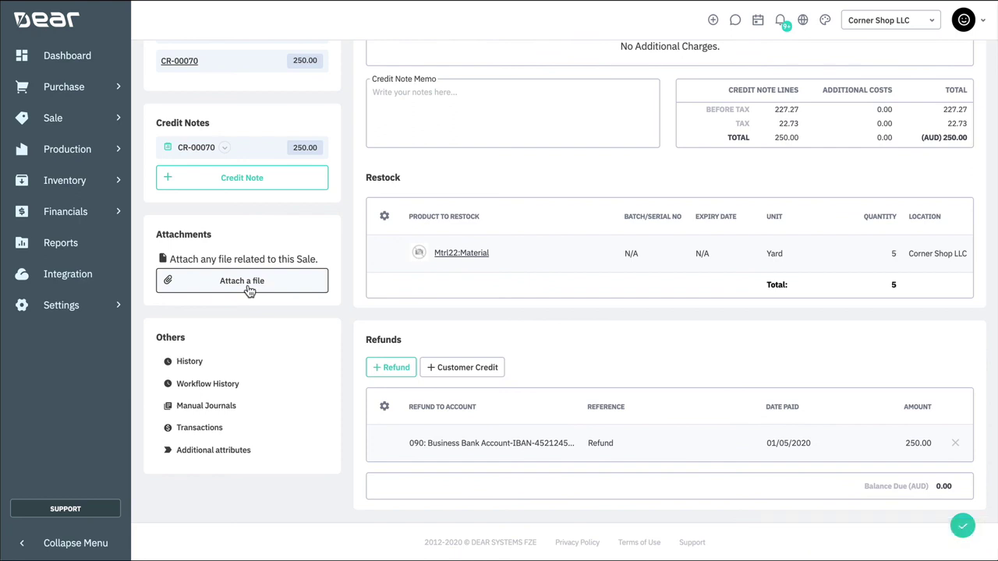
Review the sale's history log and open its workflow history.
click(253, 362)
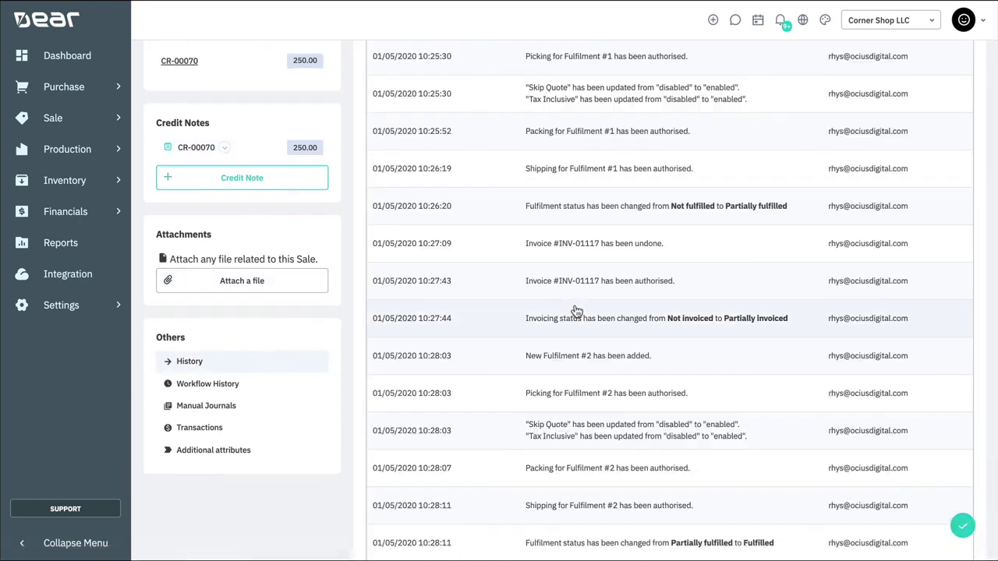
scroll(575, 314, up, 3)
scroll(564, 317, down, 1)
click(232, 461)
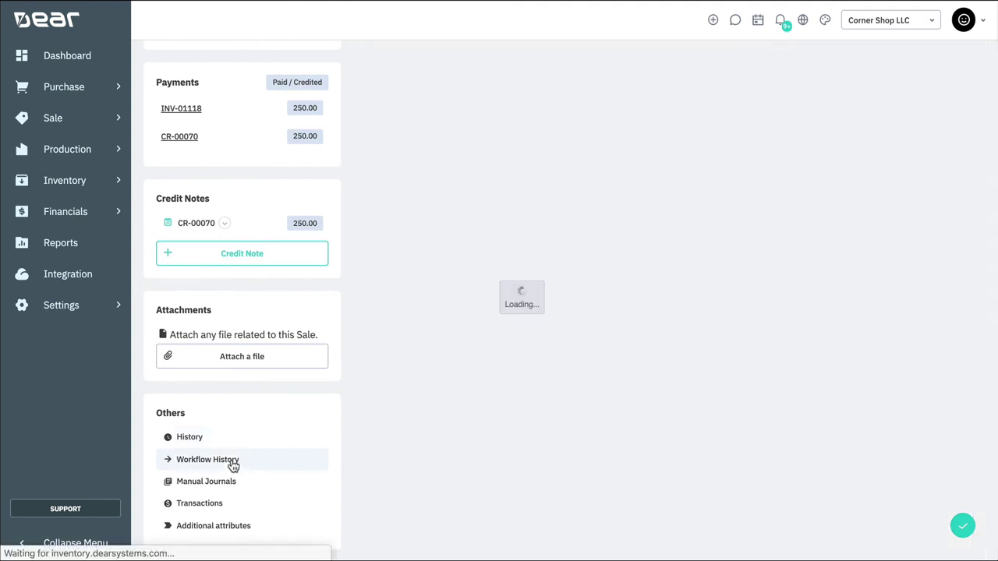
Look through the sale's workflow history, and check the sale's manual journals.
scroll(483, 343, up, 3)
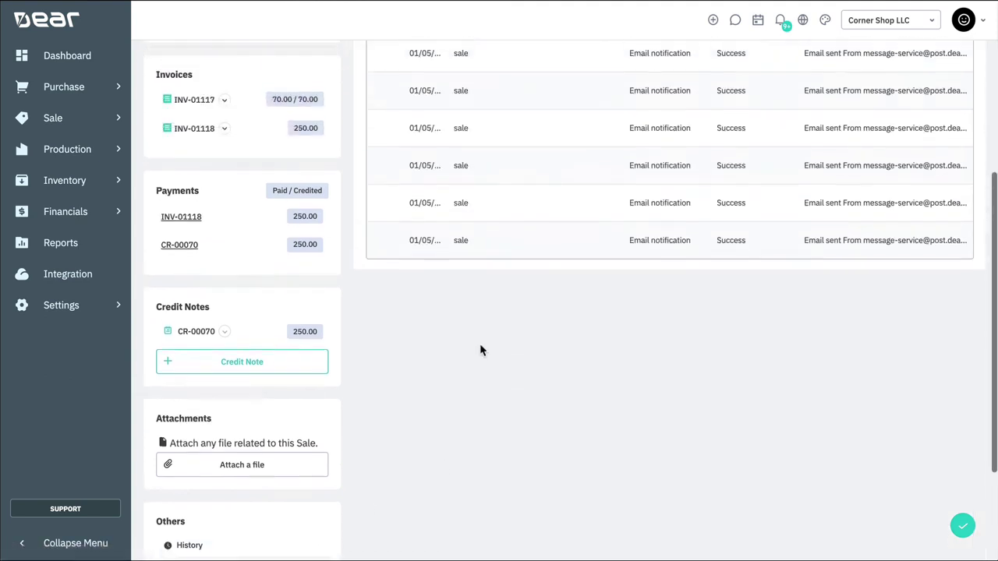
scroll(478, 347, down, 5)
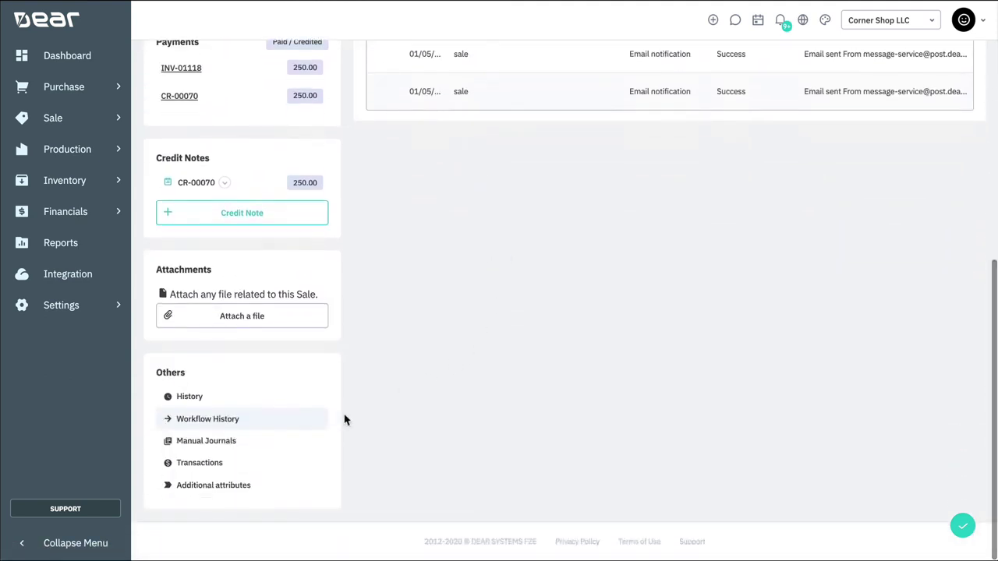
click(280, 442)
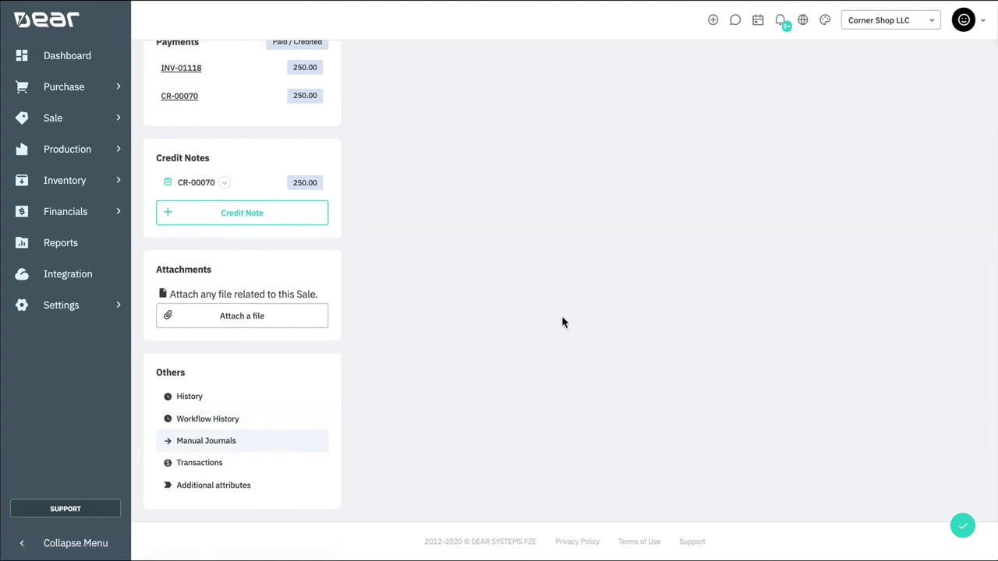
scroll(563, 323, up, 4)
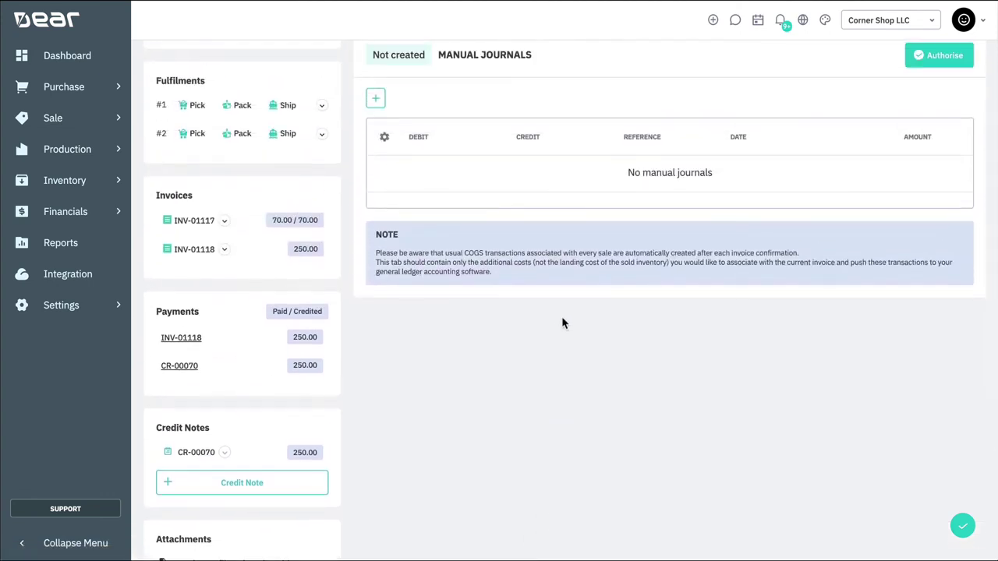
Open the sale's transactions and review the debit and credit entries for its fulfilments, invoices and credit note.
scroll(563, 322, down, 4)
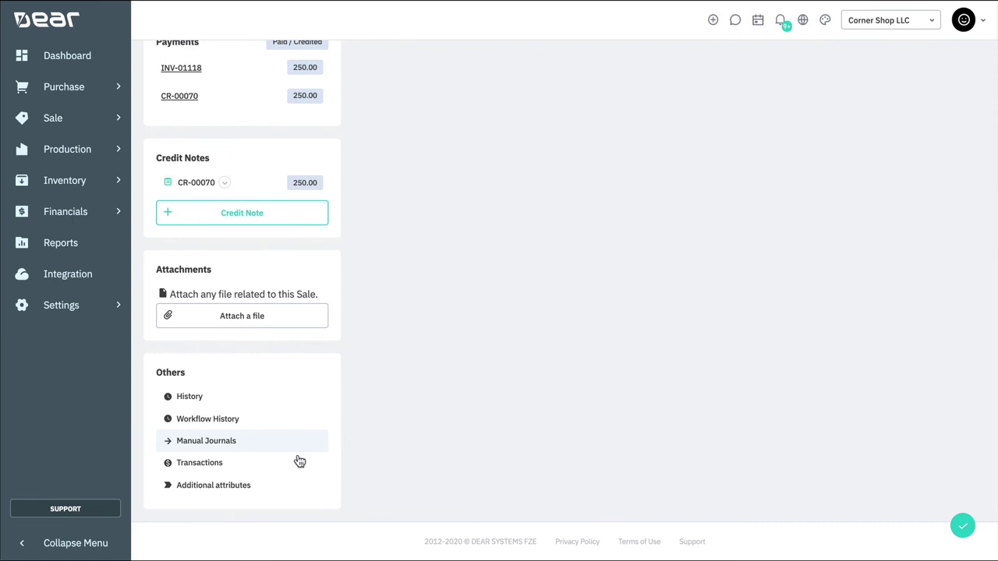
click(276, 464)
scroll(637, 297, up, 2)
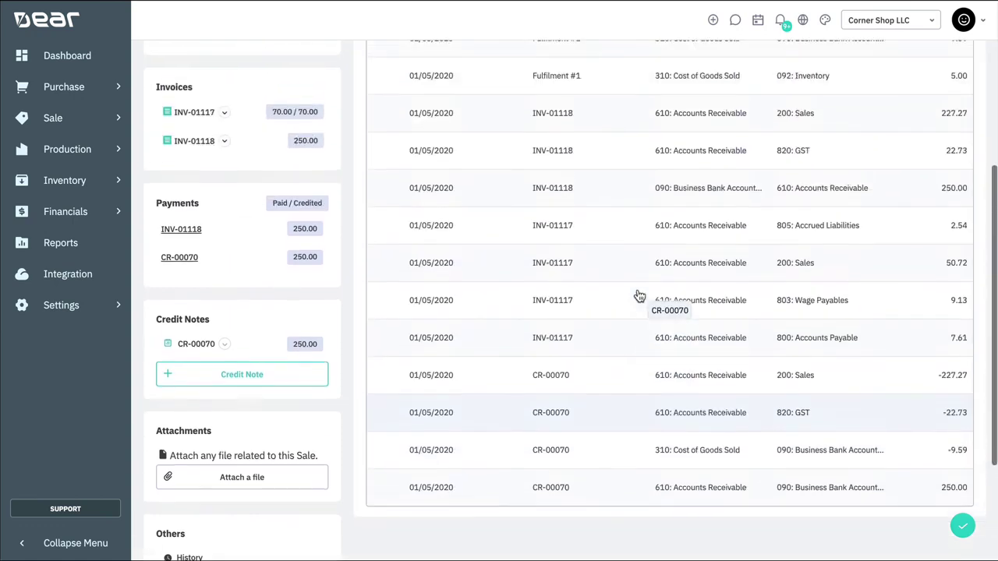
scroll(638, 297, up, 2)
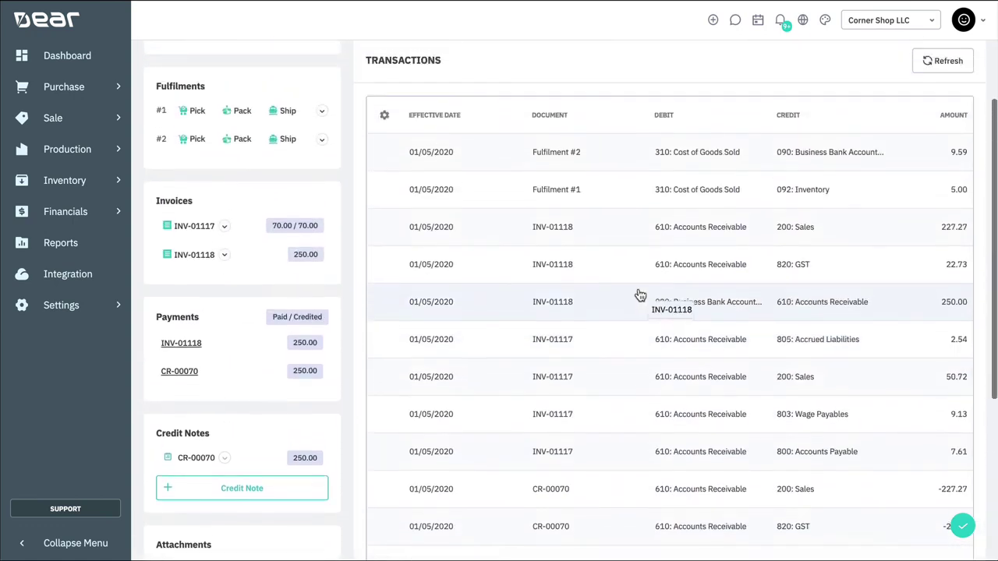